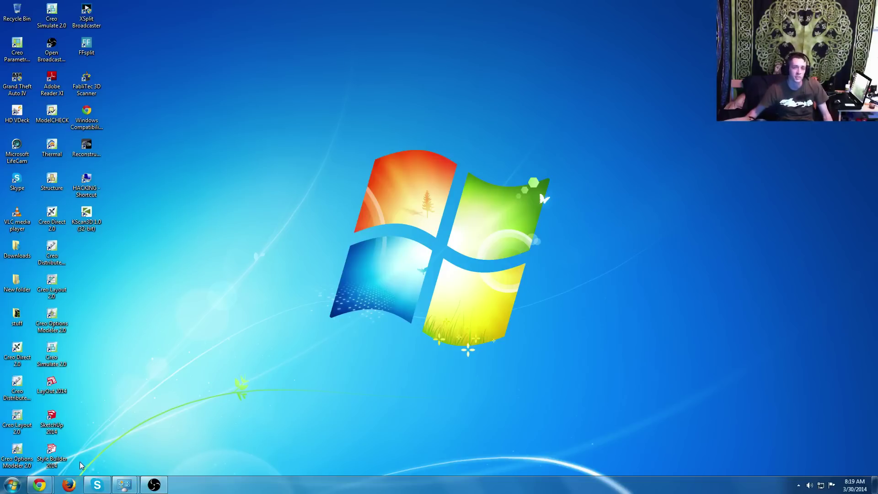
- Switch to the Chrome window with the new tab and search the web for "360 kinect drivers for windows 1.8"
mouse_move(40, 487)
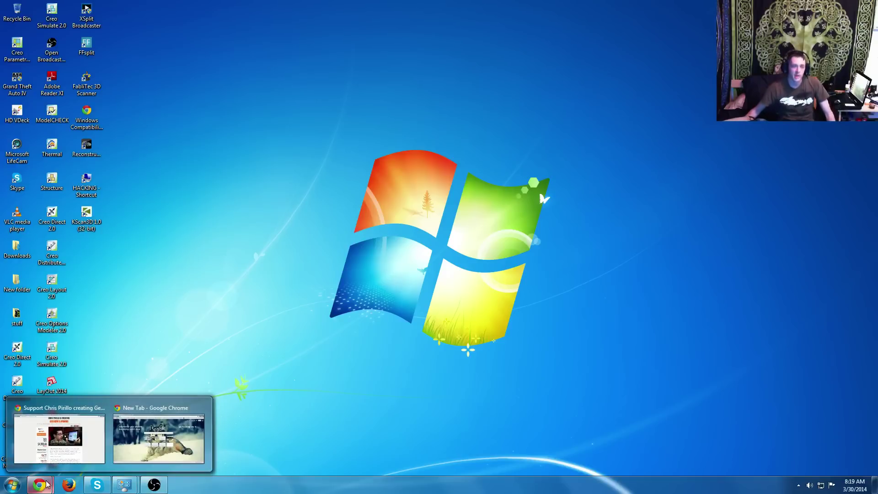
left_click(155, 439)
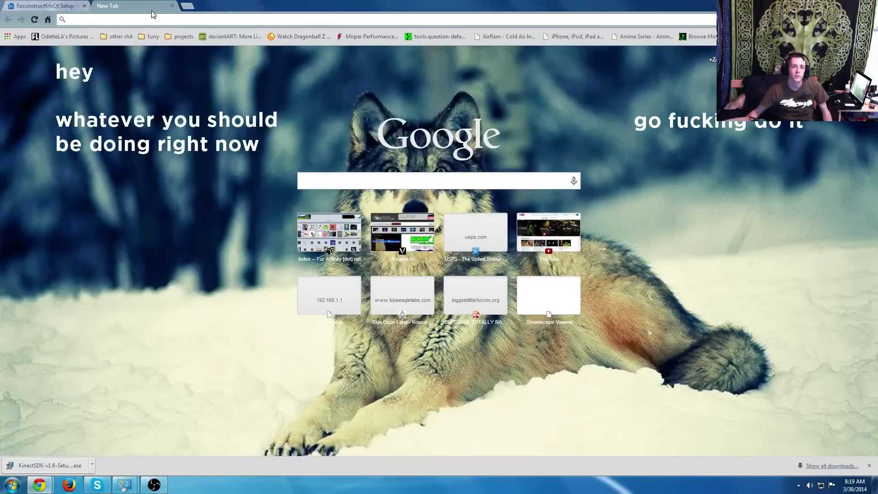
left_click(165, 21)
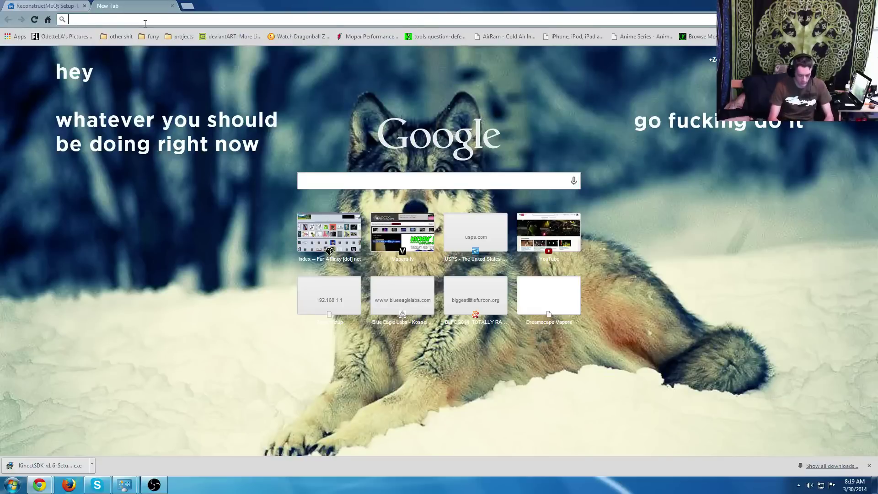
type("360")
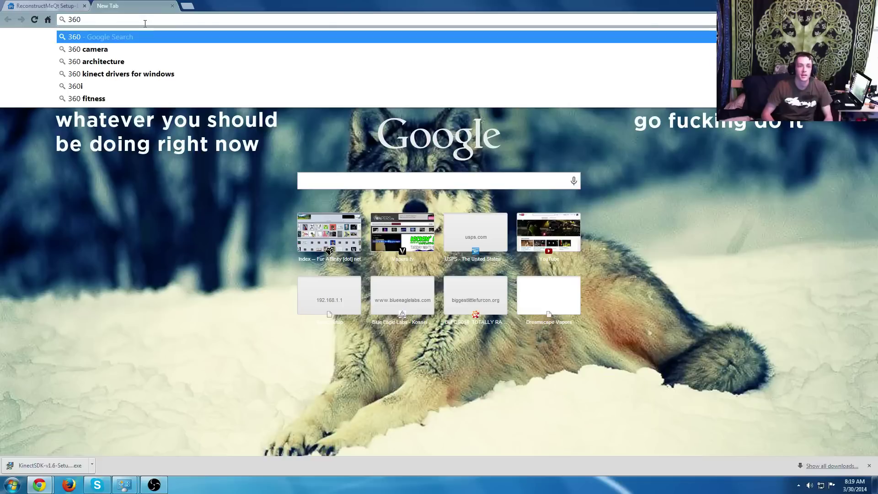
key("Down")
key("Down")
key("Down")
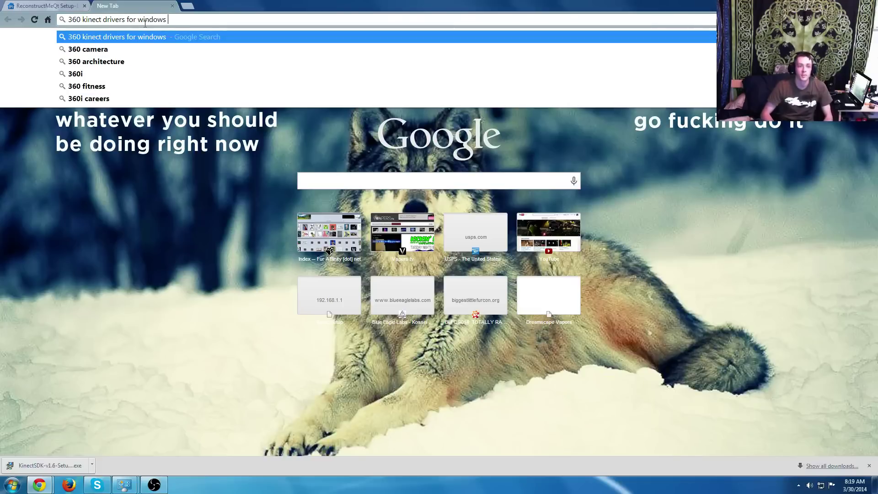
type("1.8")
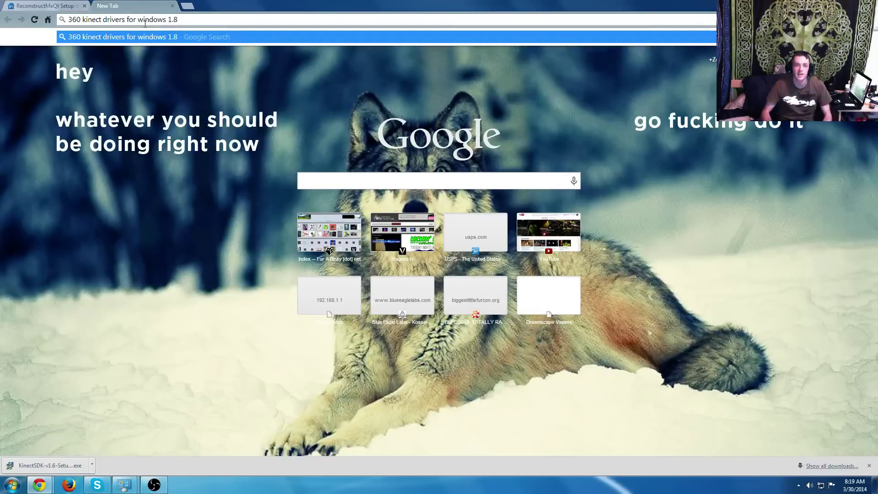
key("Return")
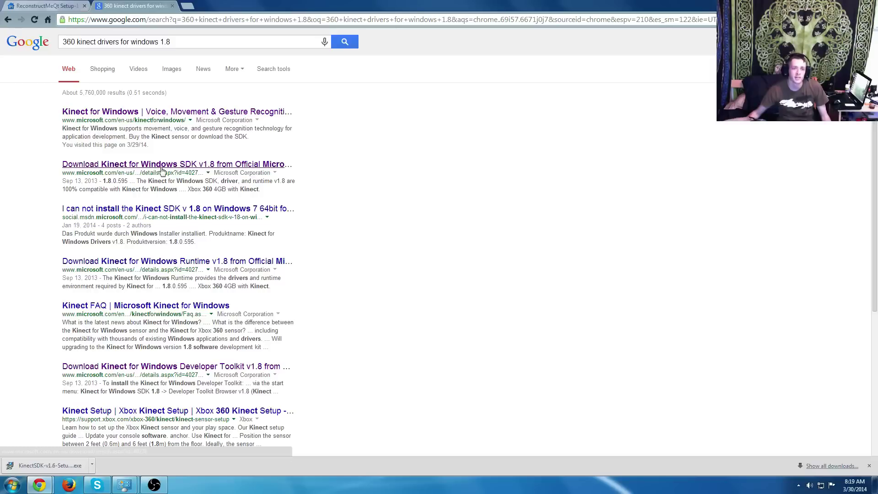
- Download Kinect for Windows SDK v1.8 from Microsoft's Download Center and keep the installer file
left_click(189, 165)
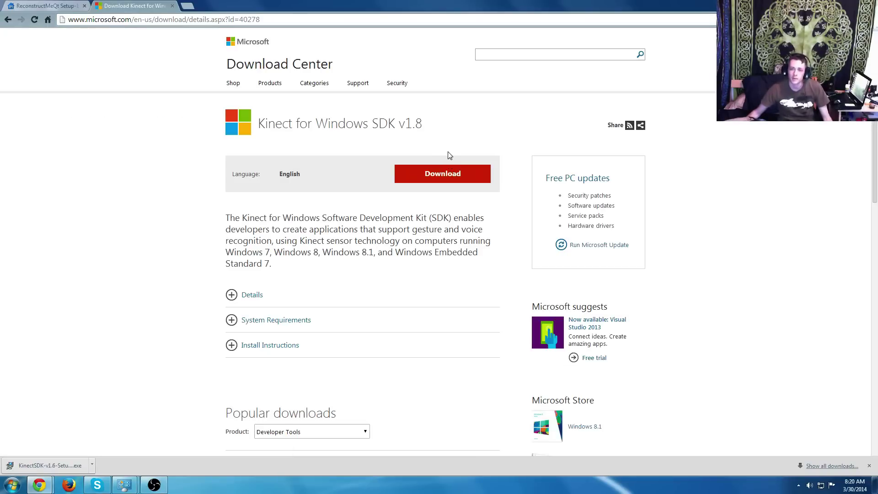
left_click(434, 170)
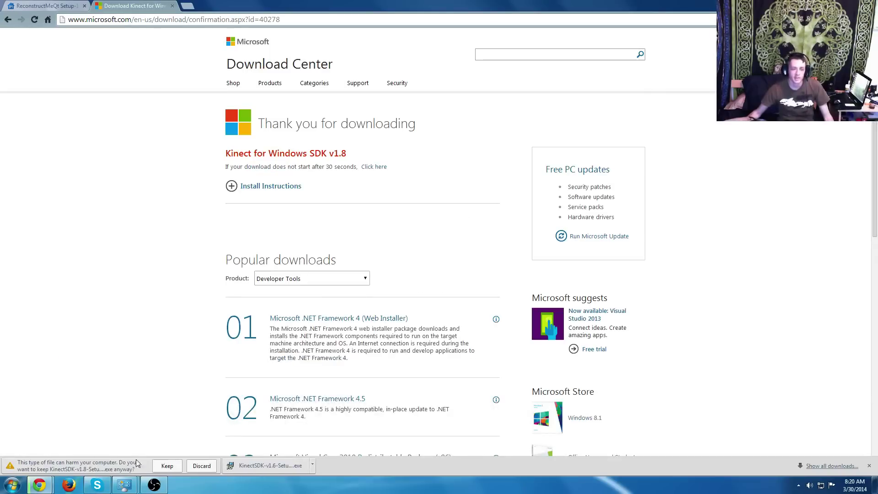
left_click(167, 465)
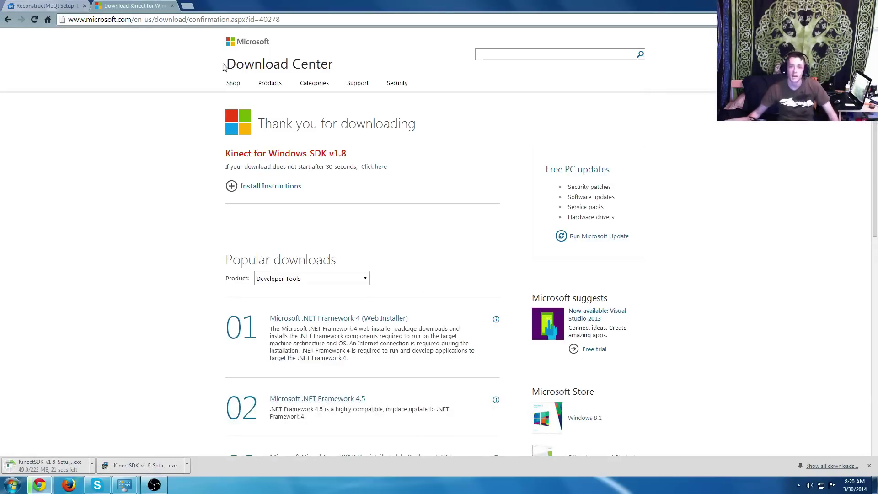
- Search for OpenNI in a new browser tab and open the openni.org website
left_click(188, 6)
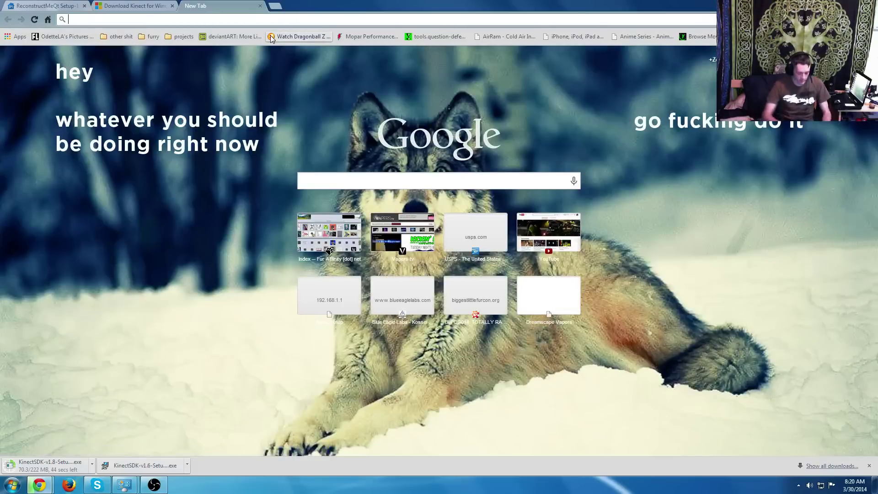
type("onep")
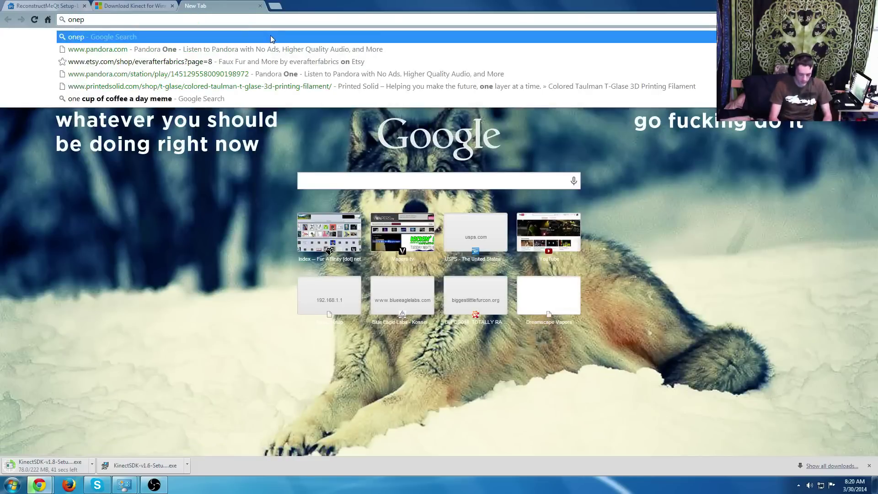
key("BackSpace")
key("BackSpace")
key("BackSpace")
key("BackSpace")
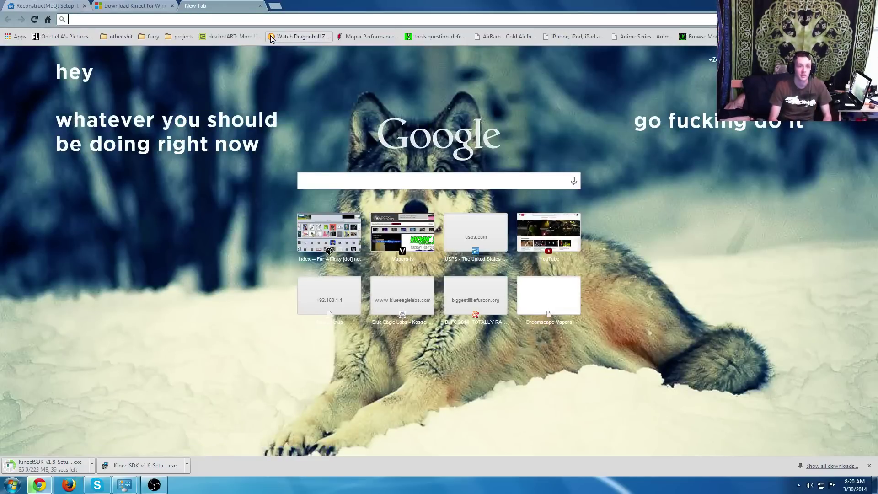
type("openni")
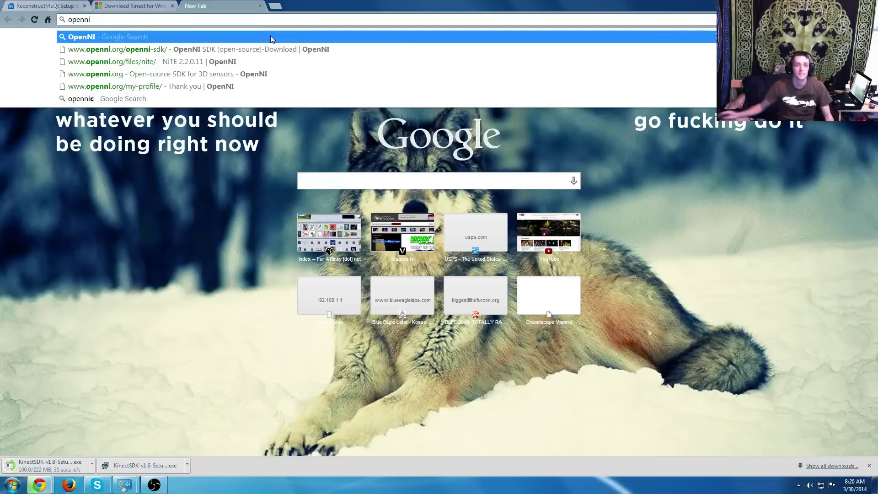
left_click(147, 38)
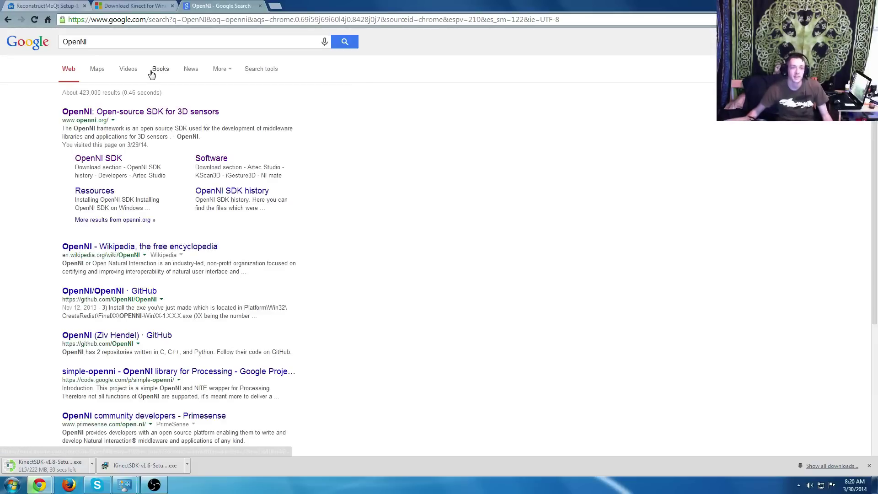
left_click(113, 114)
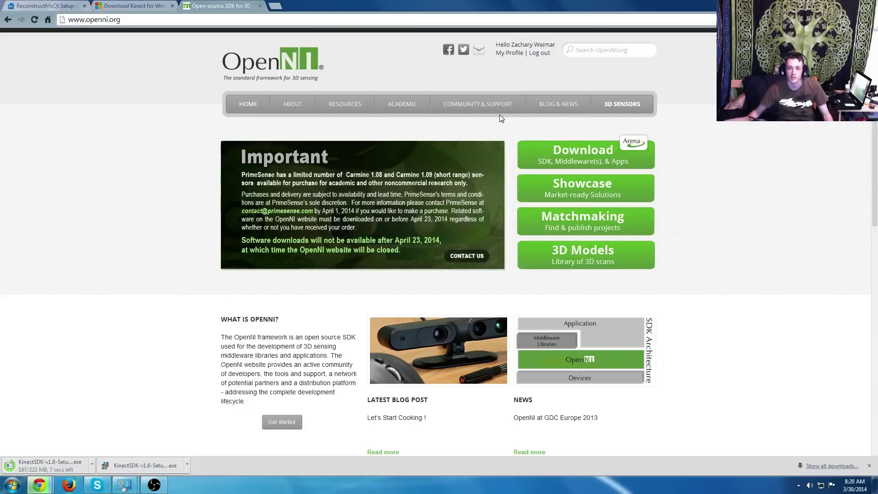
- Open the site's 3D Sensors page and review the OpenNI-compliant depth sensors
mouse_move(346, 101)
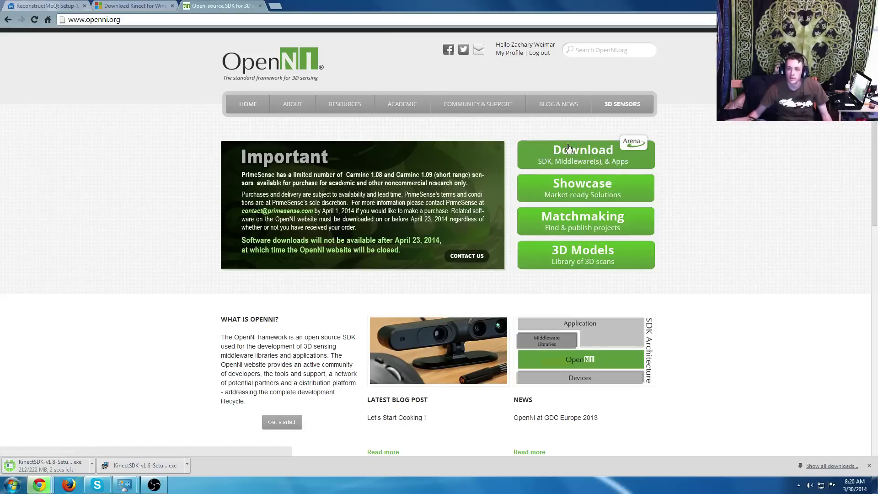
left_click(621, 110)
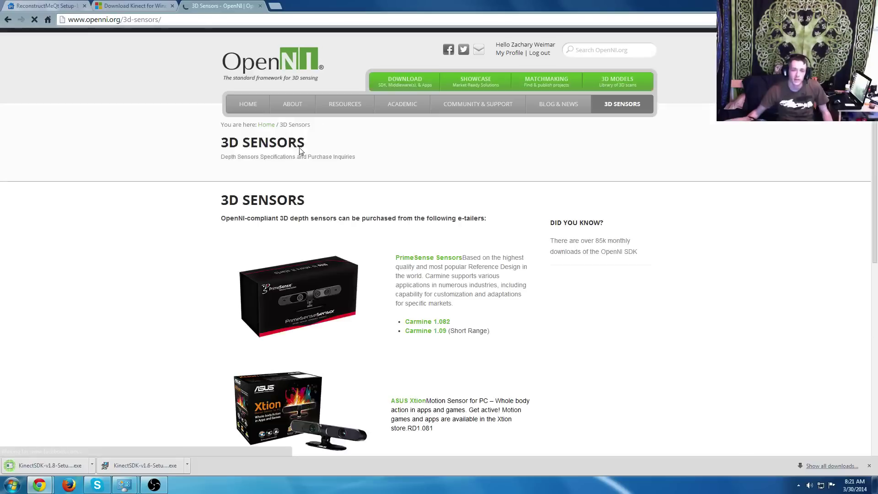
scroll(388, 275, "down", 2)
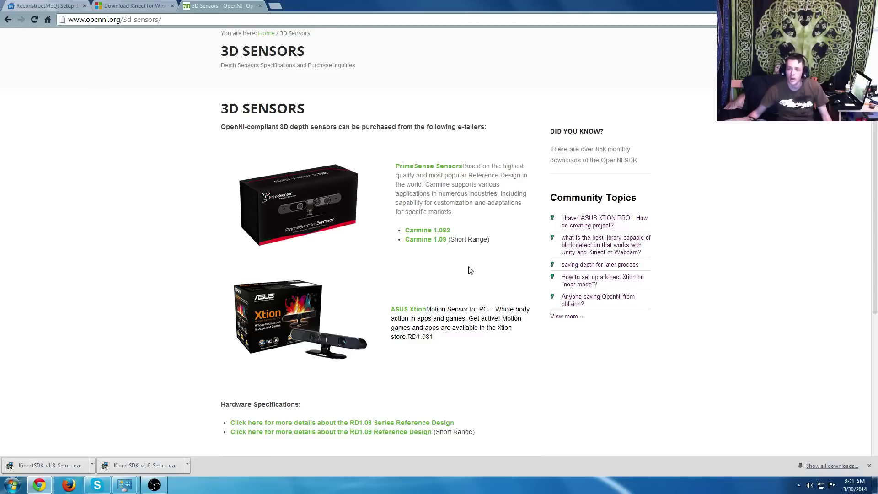
scroll(451, 265, "up", 2)
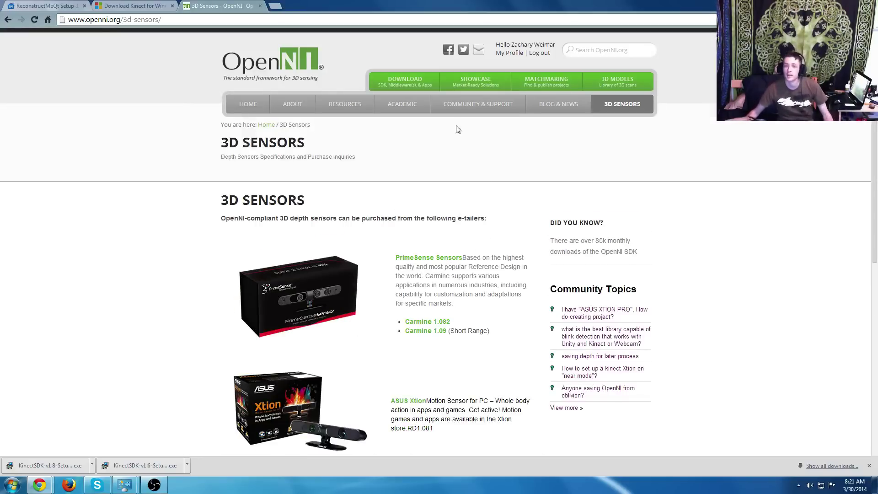
- Open the OpenNI software downloads page and look through the listed packages
mouse_move(425, 88)
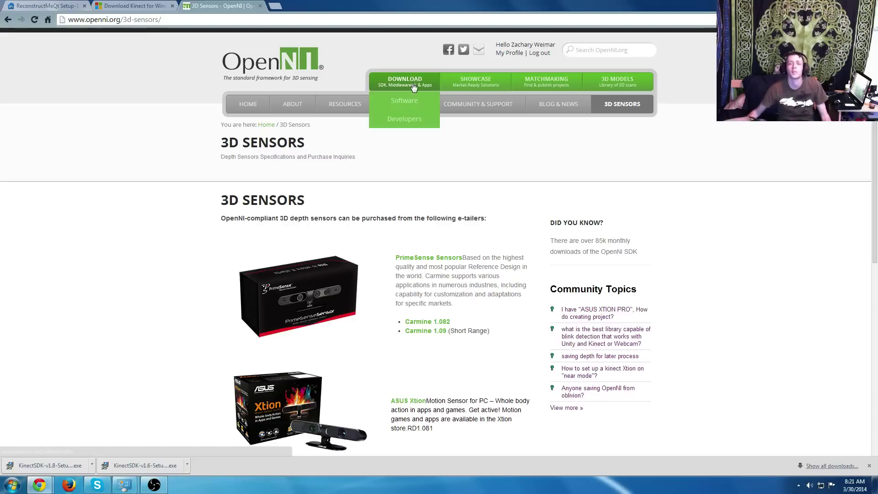
left_click(415, 102)
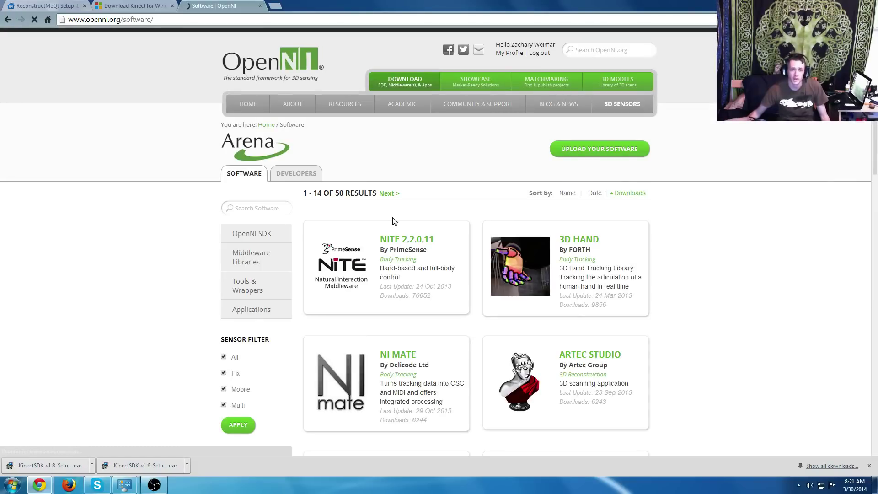
scroll(477, 224, "down", 15)
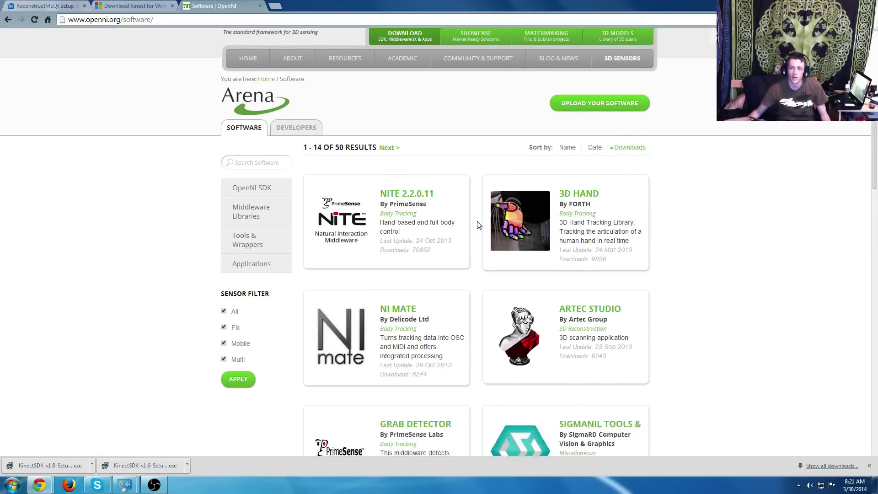
scroll(477, 224, "down", 3)
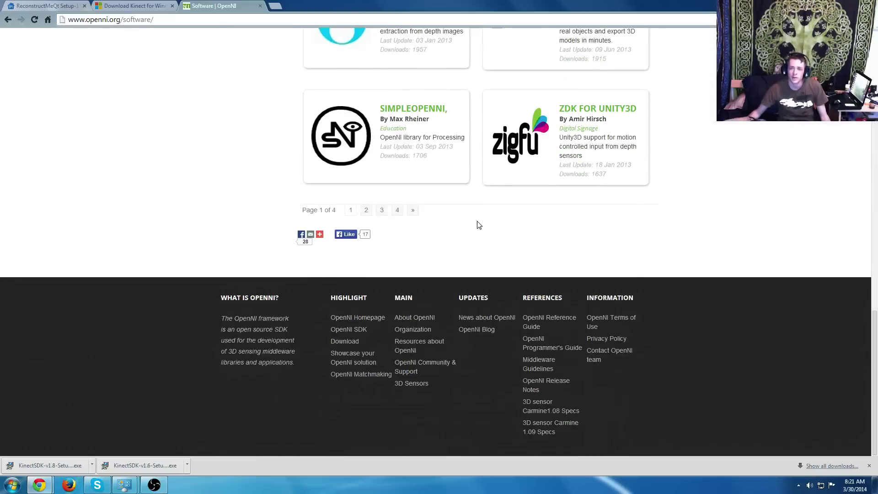
scroll(476, 224, "up", 6)
scroll(478, 225, "up", 9)
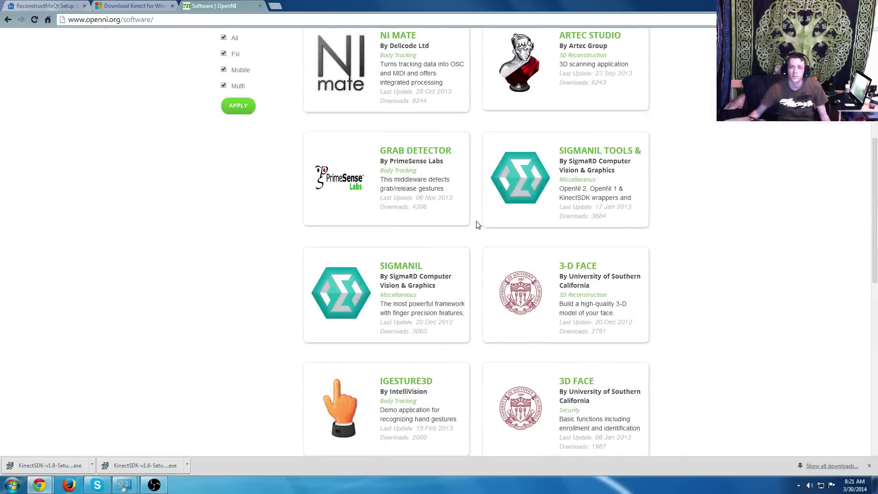
scroll(477, 225, "down", 6)
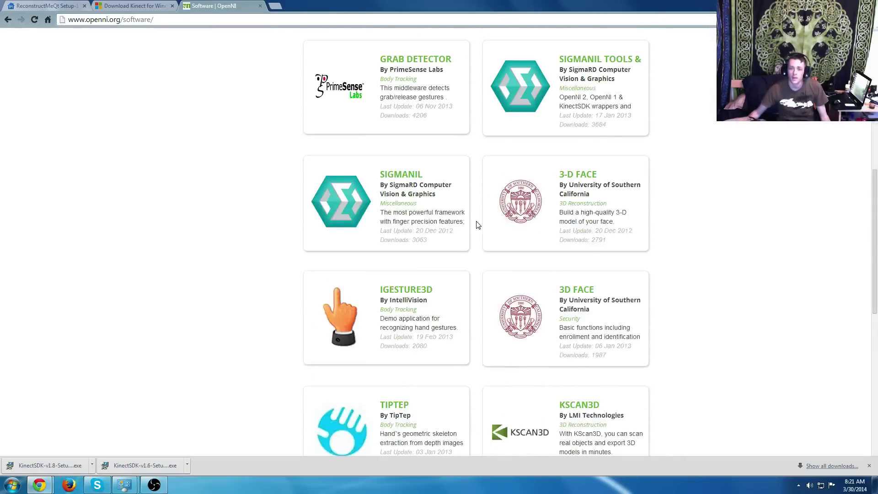
scroll(477, 224, "down", 3)
scroll(477, 223, "up", 9)
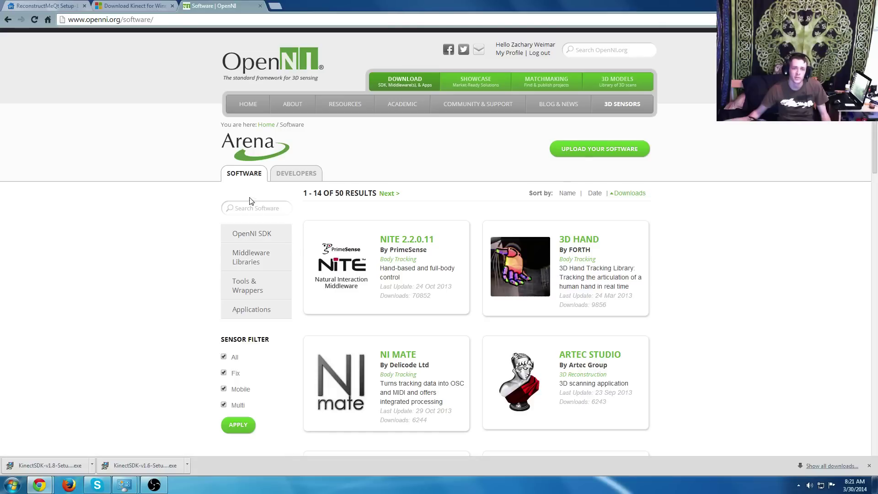
- Open the OpenNI SDK page and download OpenNI 2.2.0.33 Beta(x86) for Windows
left_click(261, 235)
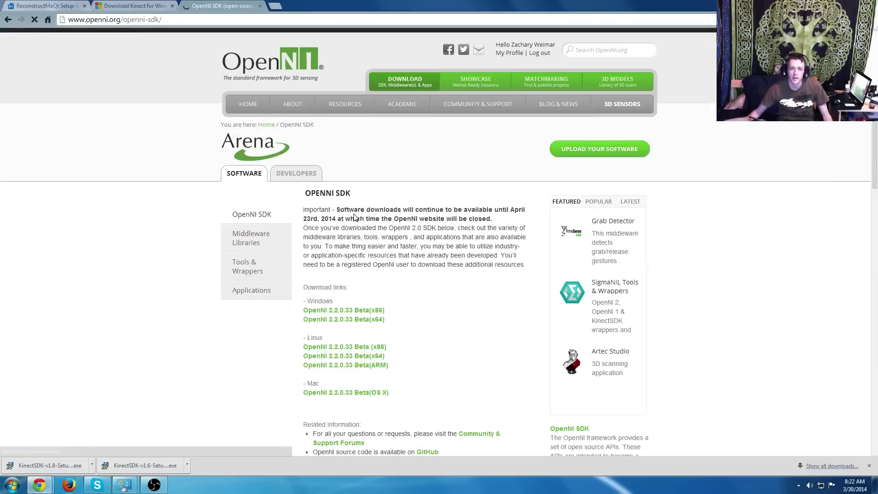
scroll(418, 230, "down", 3)
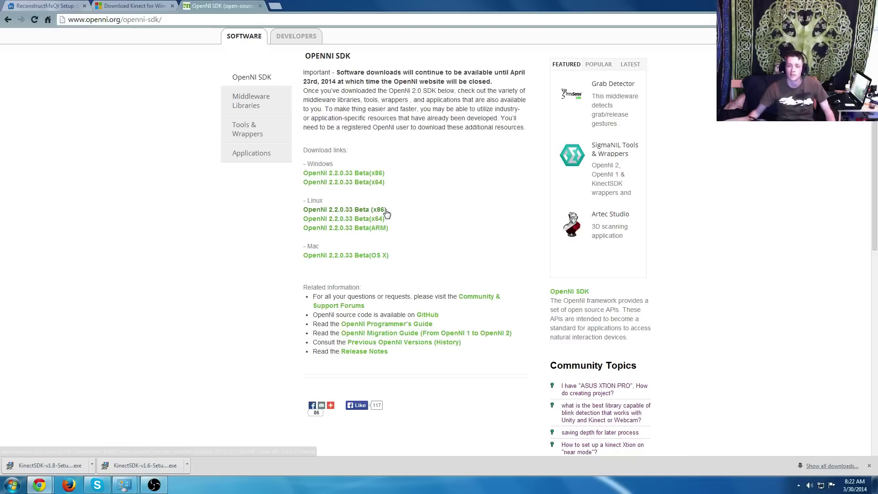
left_click(354, 177)
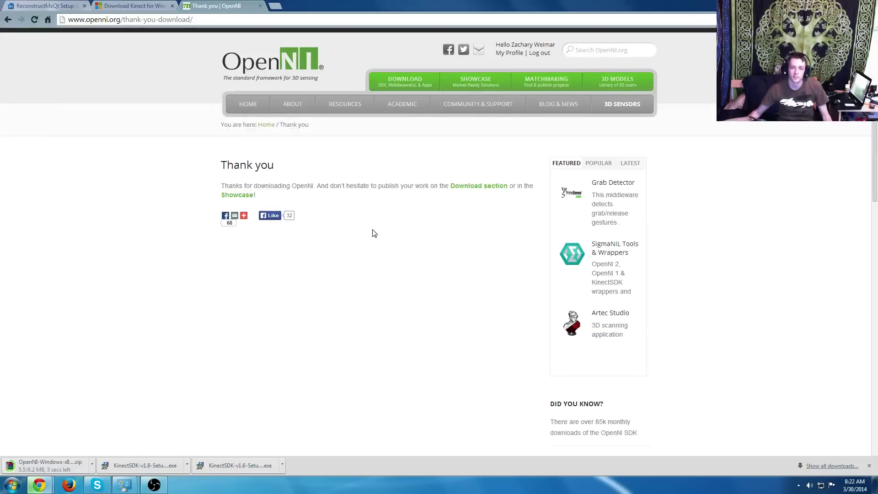
- Return to the OpenNI software list and download the Winx86 version of NiTE 2.2.0.11
mouse_move(404, 84)
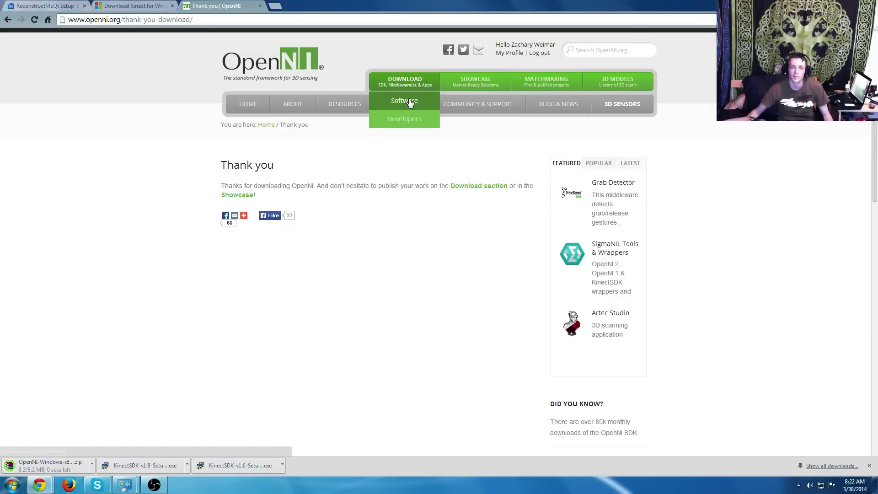
left_click(410, 101)
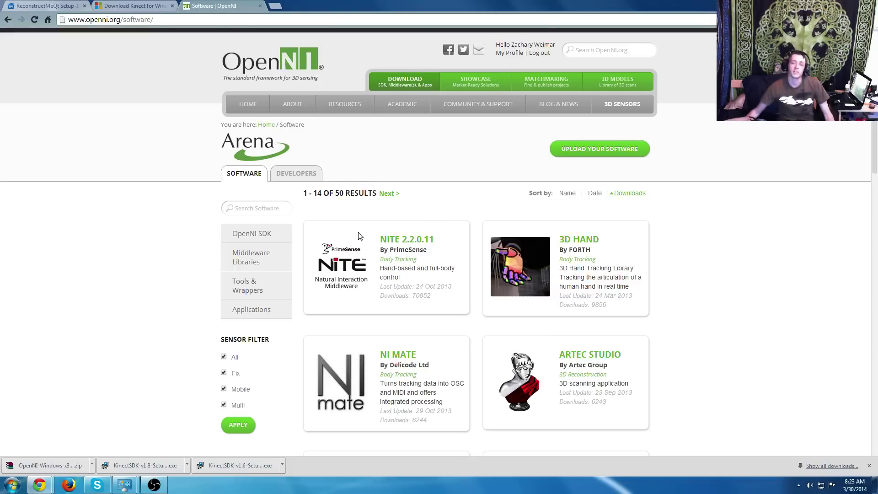
left_click(402, 241)
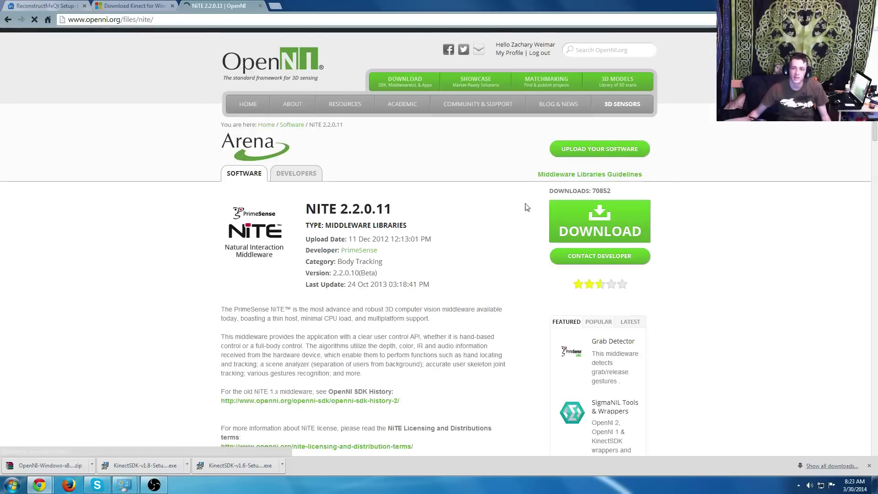
left_click(589, 223)
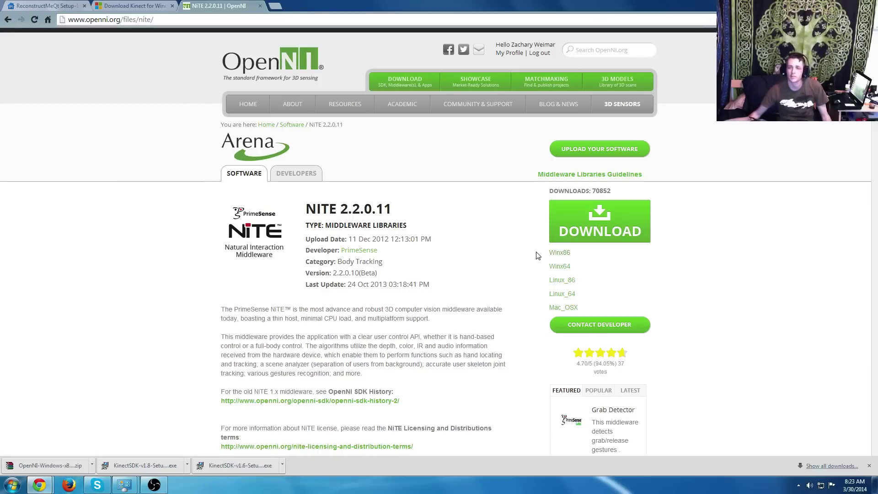
left_click(552, 254)
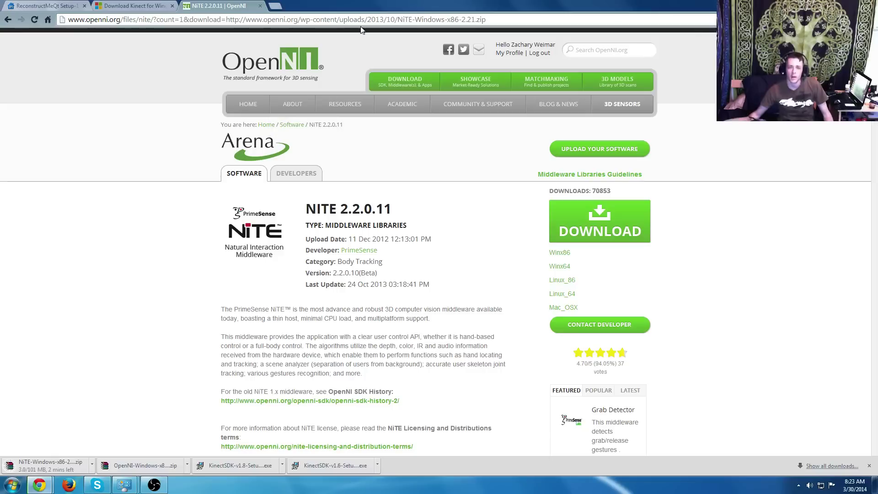
mouse_move(414, 80)
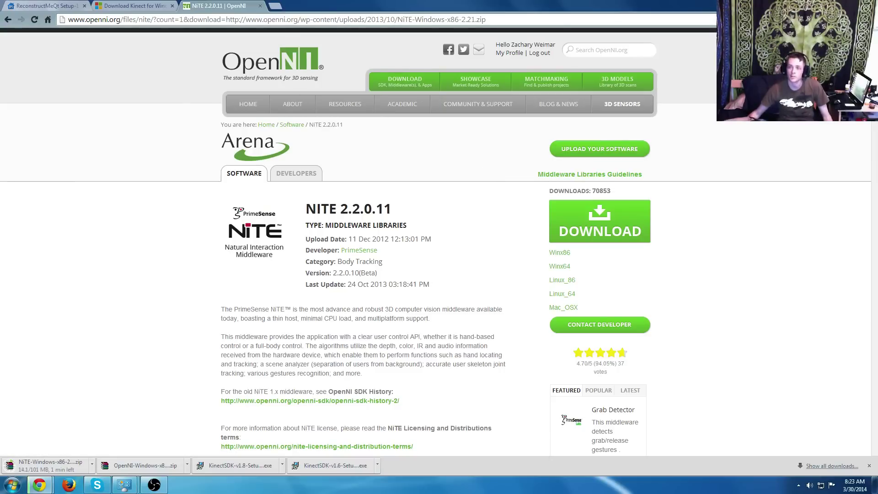
key("super+d")
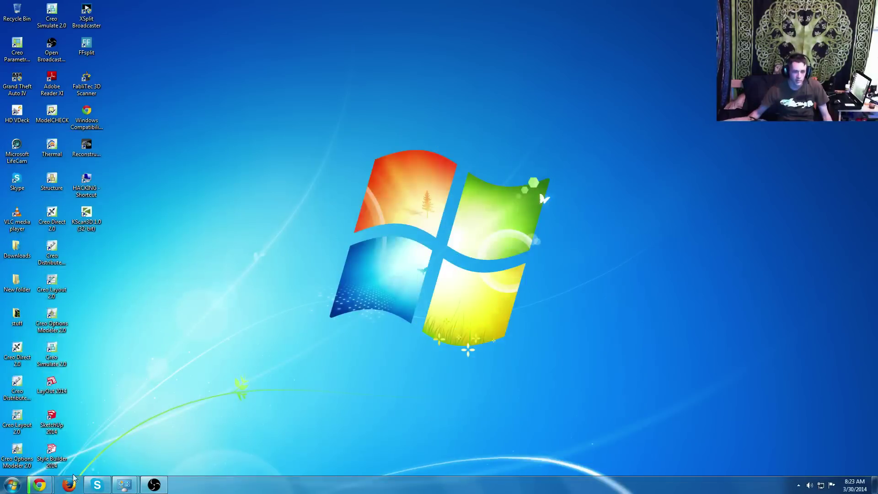
mouse_move(40, 483)
left_click(133, 439)
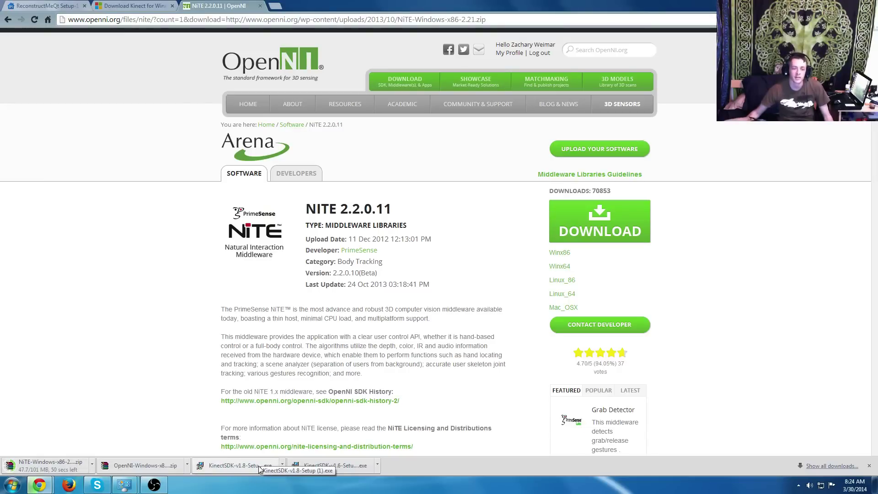
- Try to install the downloaded Kinect for Windows SDK v1.8, accepting its license terms, and close the setup
left_click(238, 466)
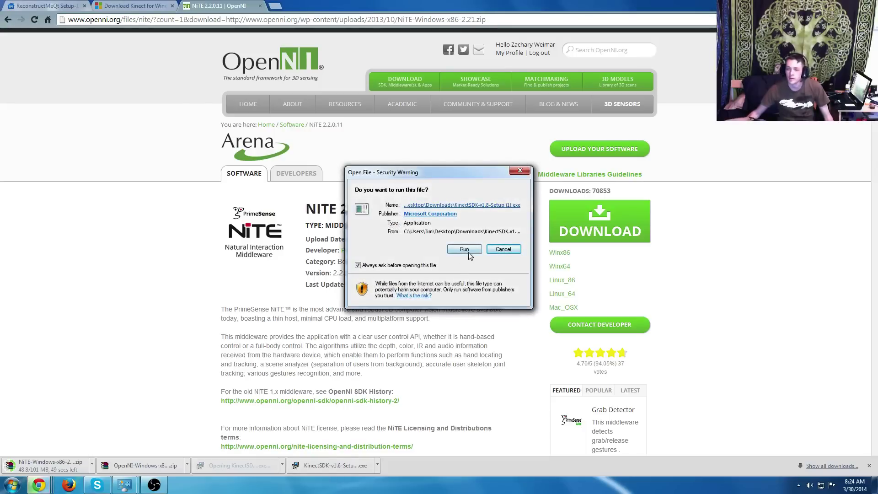
left_click(466, 251)
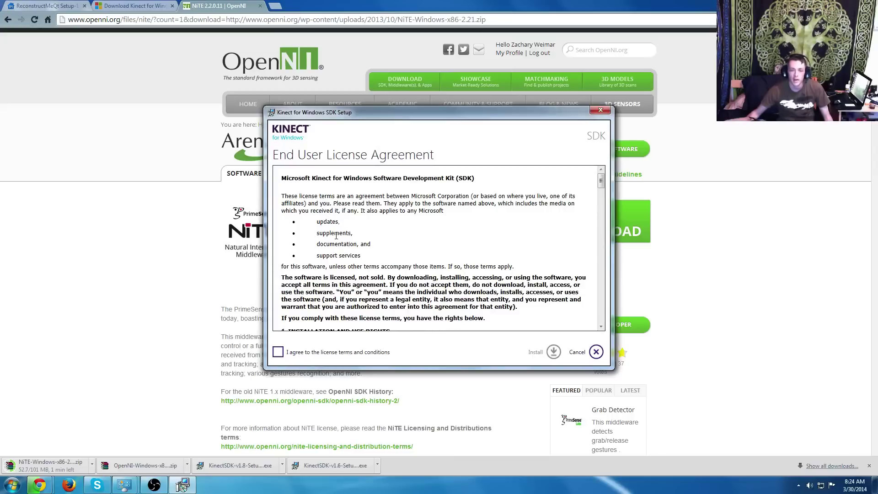
left_click(284, 356)
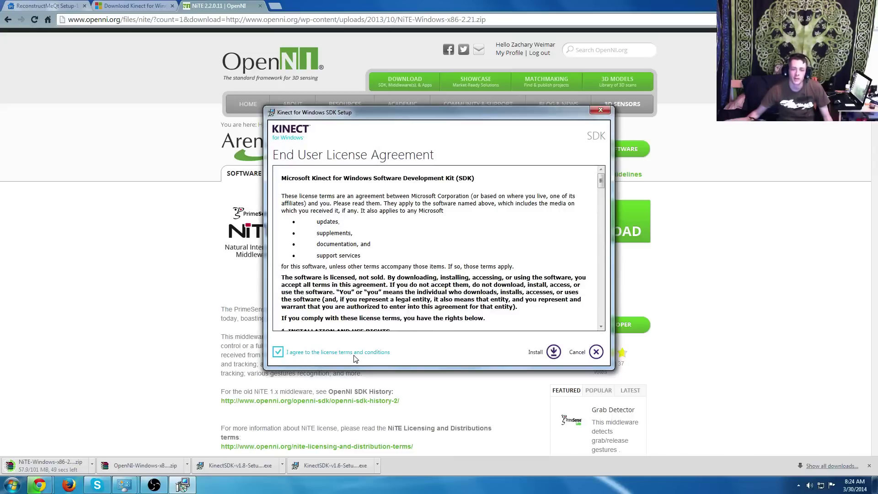
left_click(553, 352)
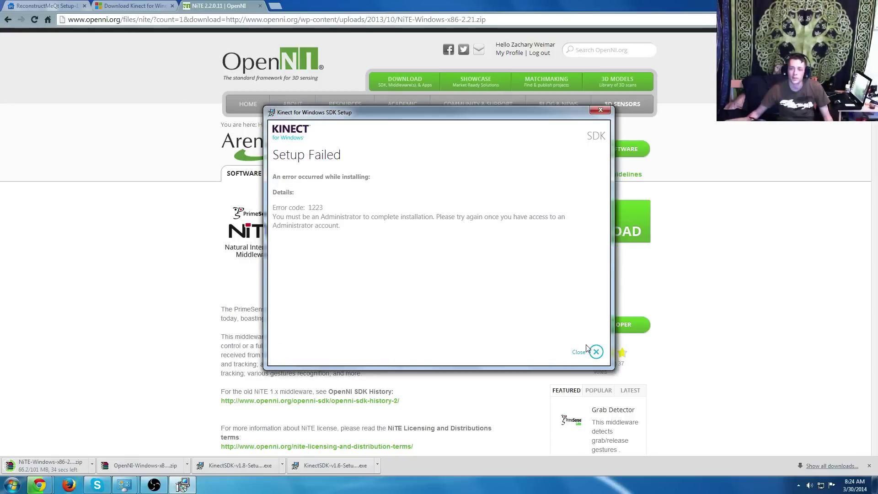
left_click(597, 352)
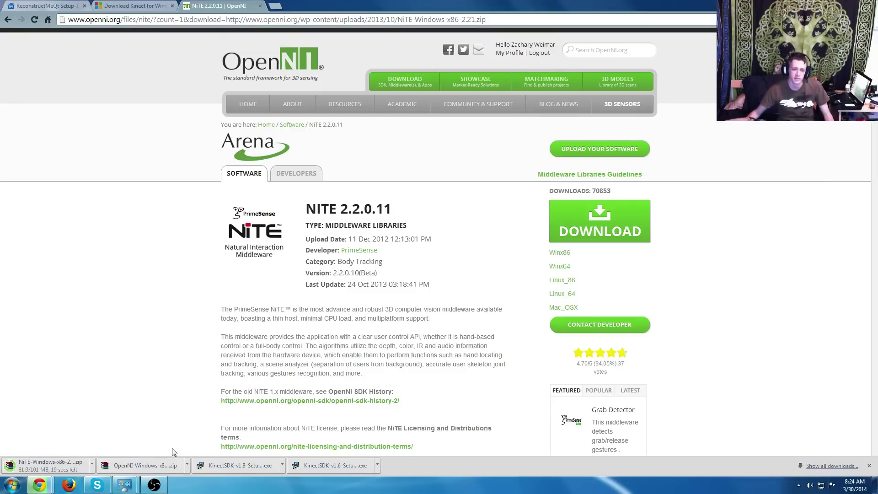
- Run OpenNI-Windows-x86-2.2.msi from the downloaded OpenNI archive, and cancel and exit its setup wizard
left_click(149, 466)
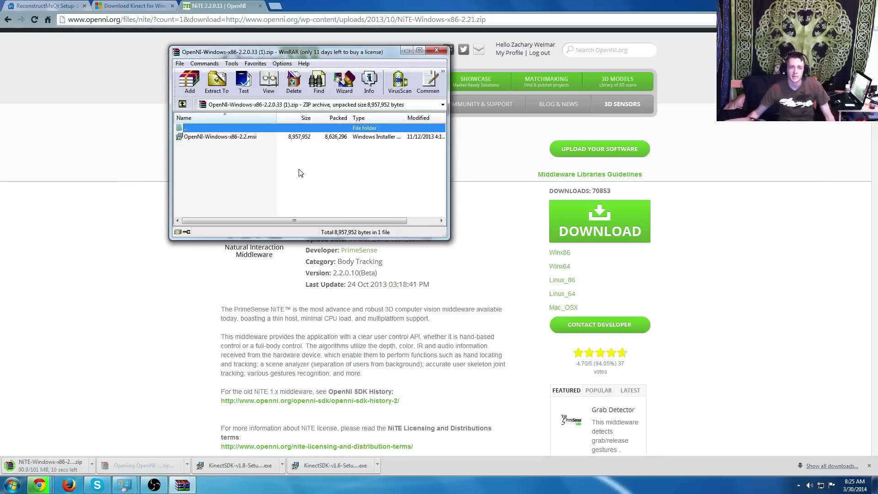
double_click(220, 137)
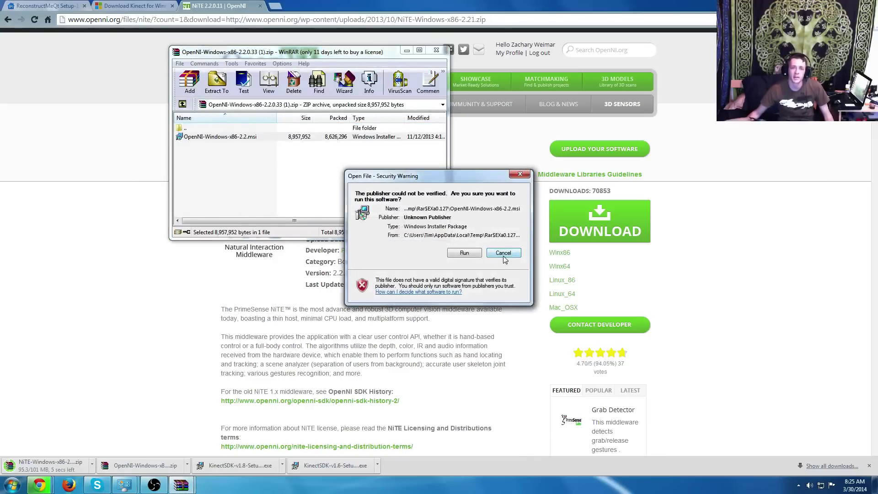
left_click(476, 253)
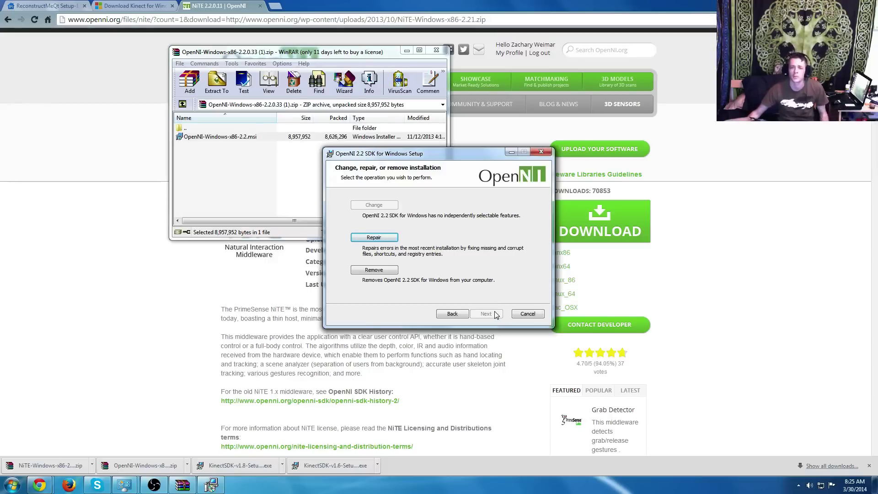
left_click(530, 315)
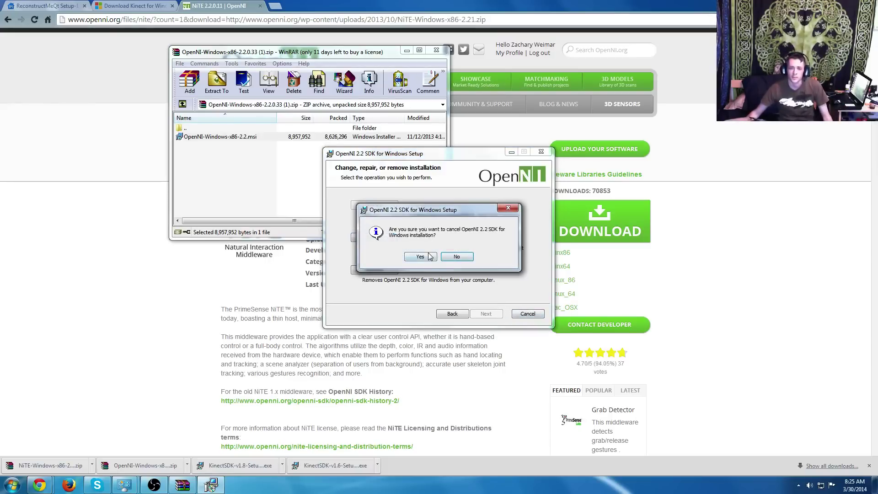
left_click(431, 257)
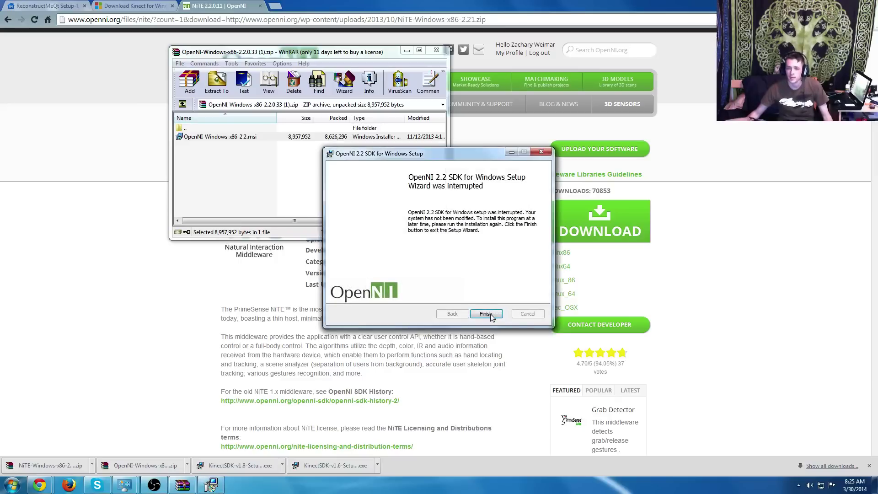
left_click(486, 314)
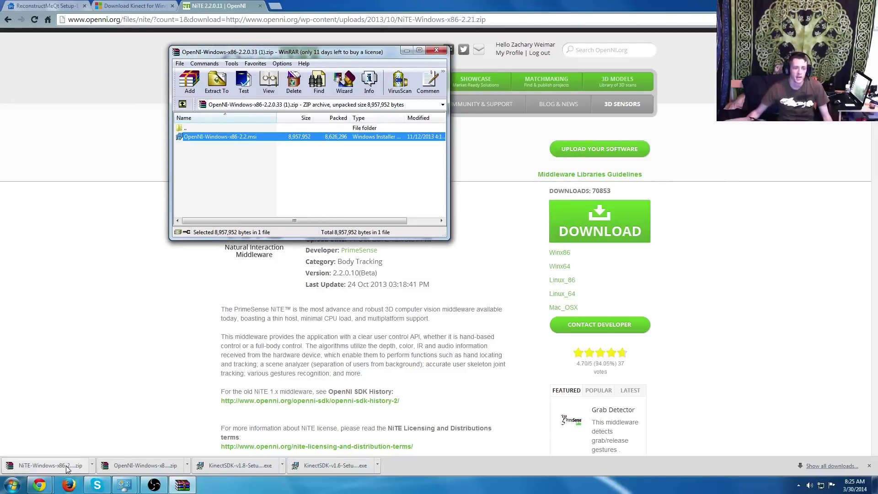
- Run NiTE-Windows-x86-2.2.msi from the downloaded NiTE archive, cancel its setup wizard and close the archive
left_click(50, 465)
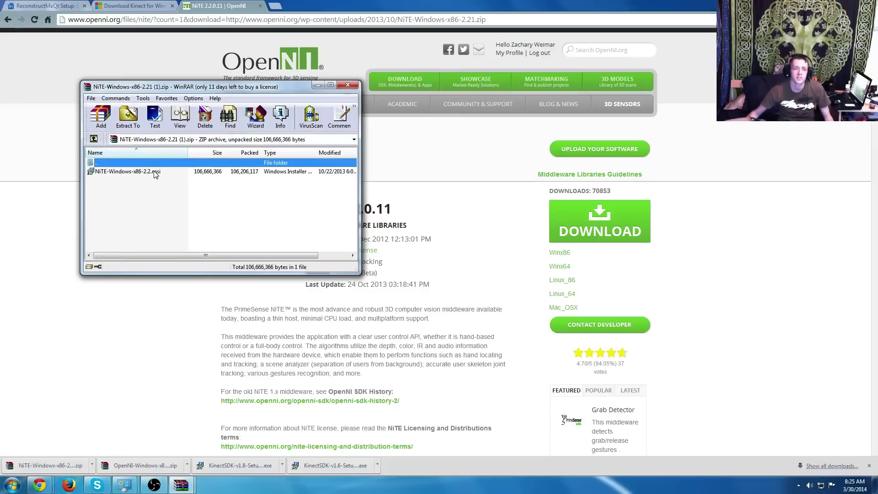
double_click(134, 172)
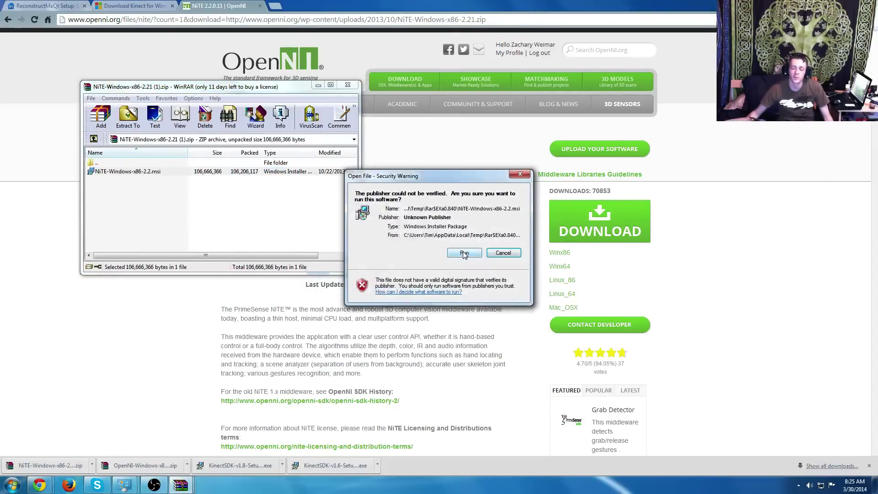
left_click(465, 255)
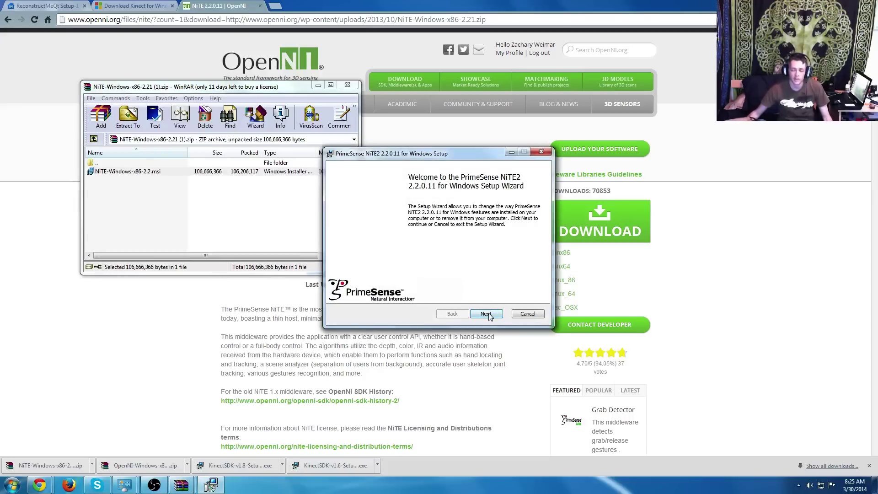
left_click(487, 315)
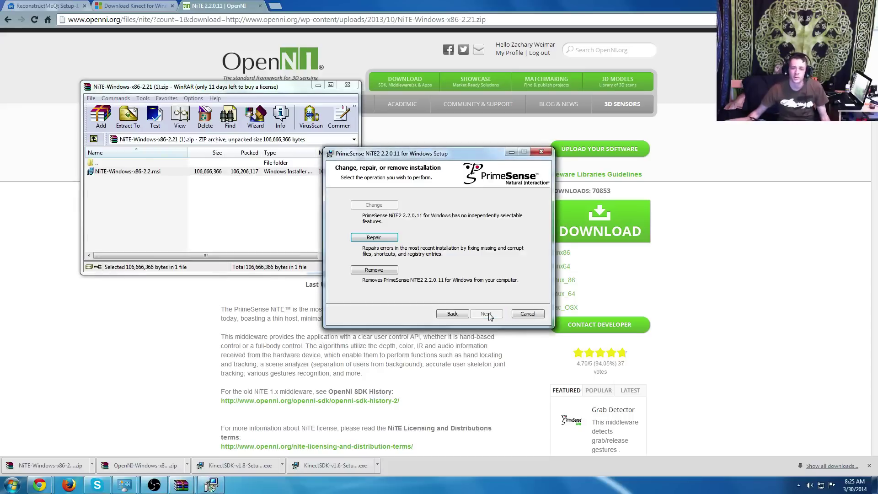
left_click(527, 314)
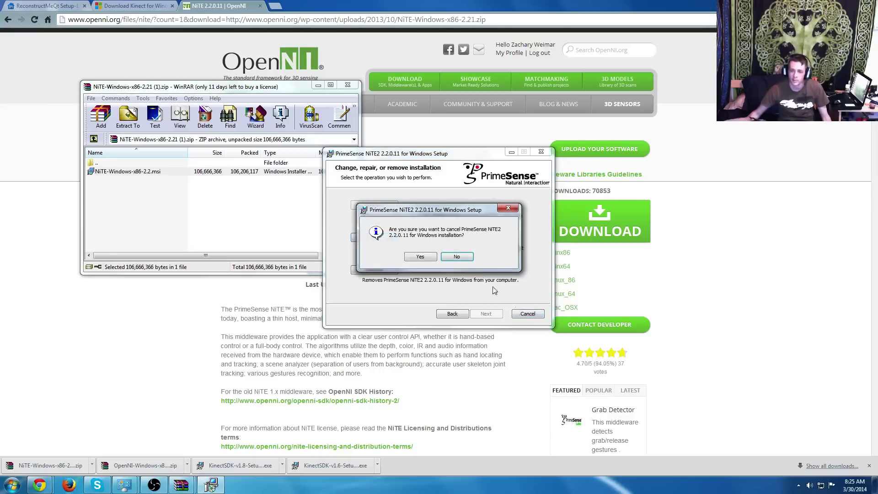
left_click(420, 257)
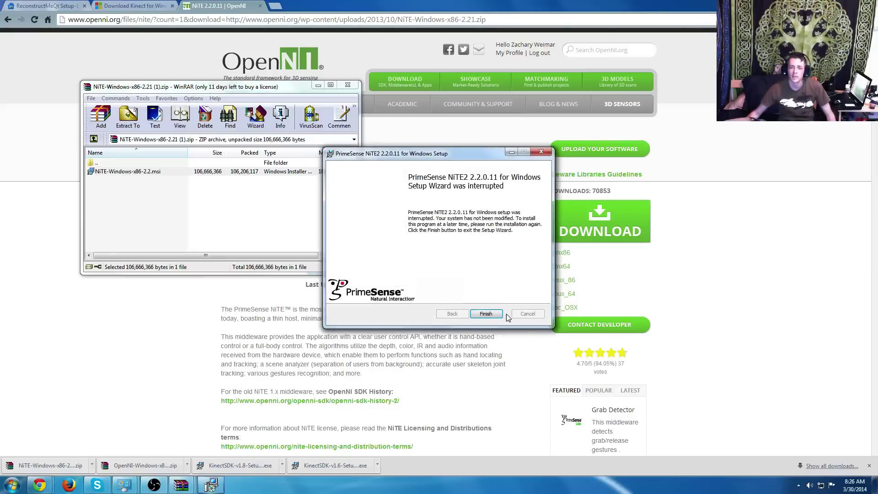
left_click(485, 314)
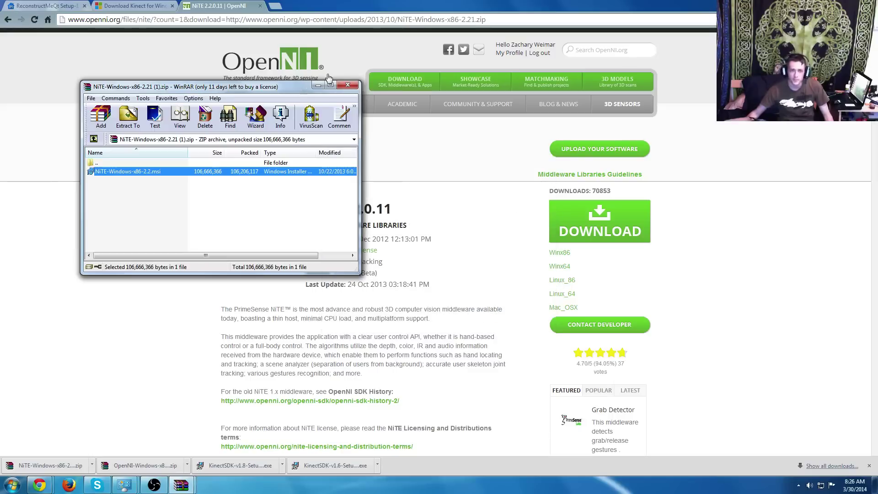
left_click(348, 86)
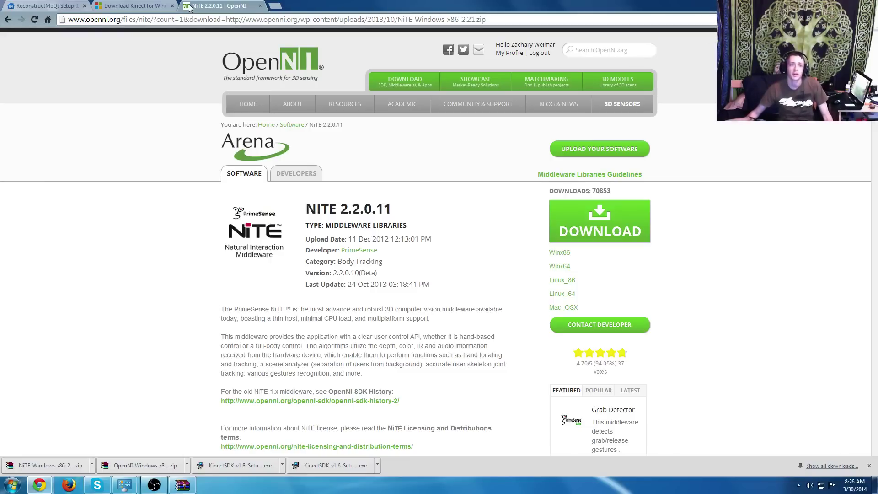
- Clear the desktop of the open archive, launch ReconstructMe and select the 3D Capture Sensor entry in its configuration
left_click(37, 3)
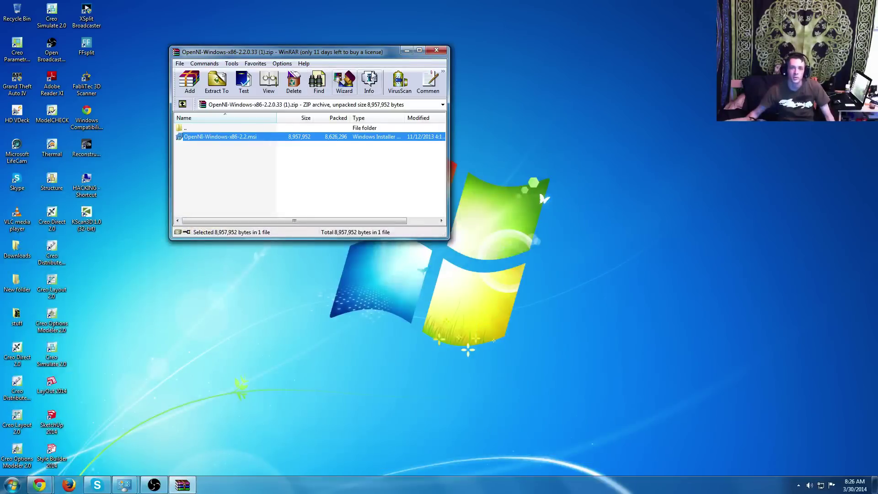
left_click(437, 51)
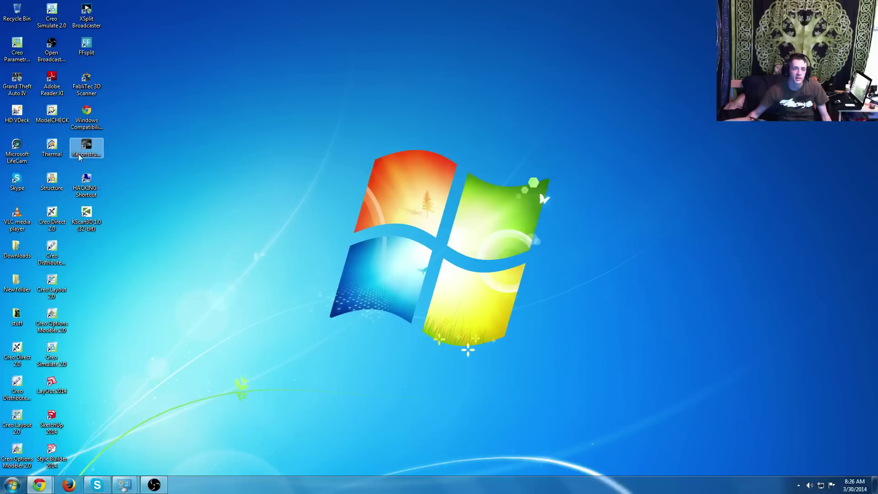
left_click(97, 153)
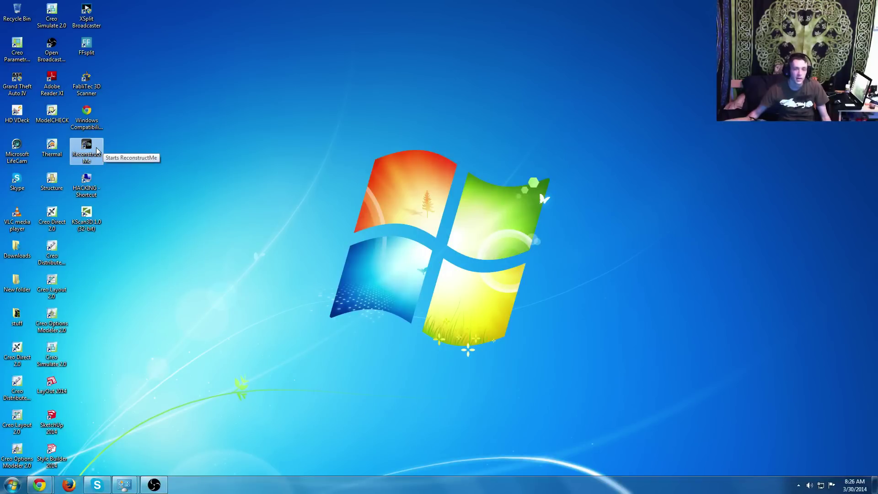
double_click(97, 150)
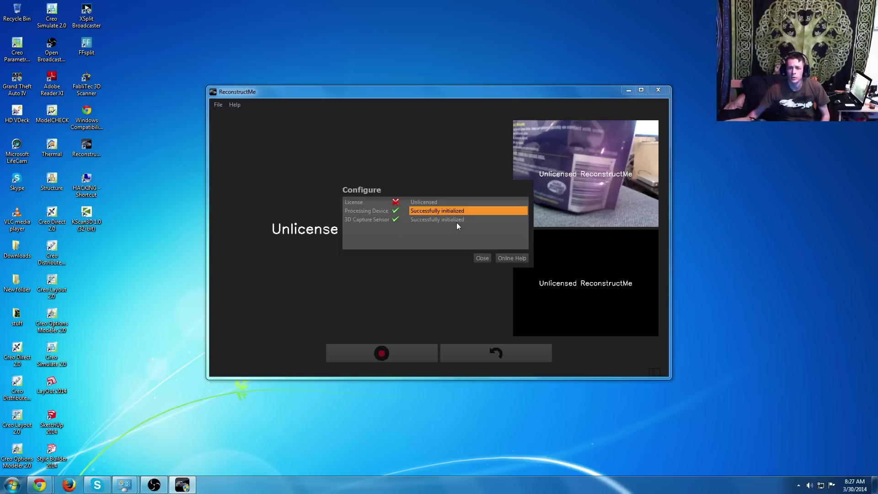
left_click(402, 220)
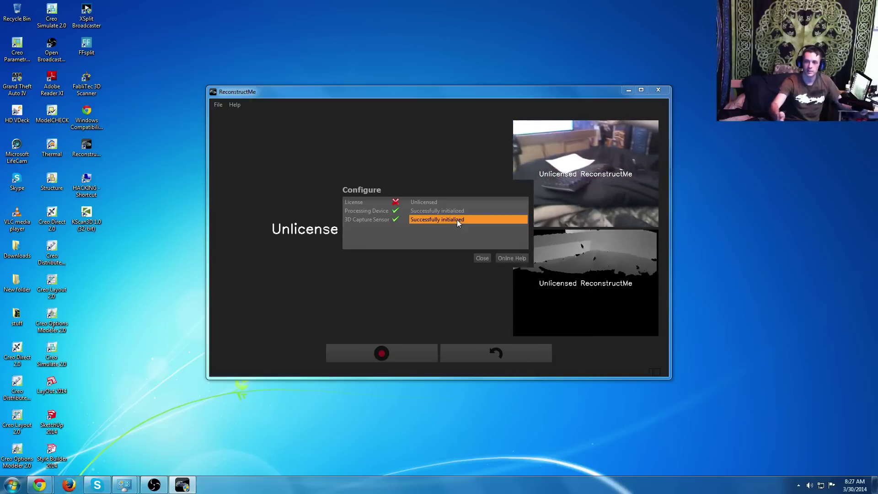
key("Left")
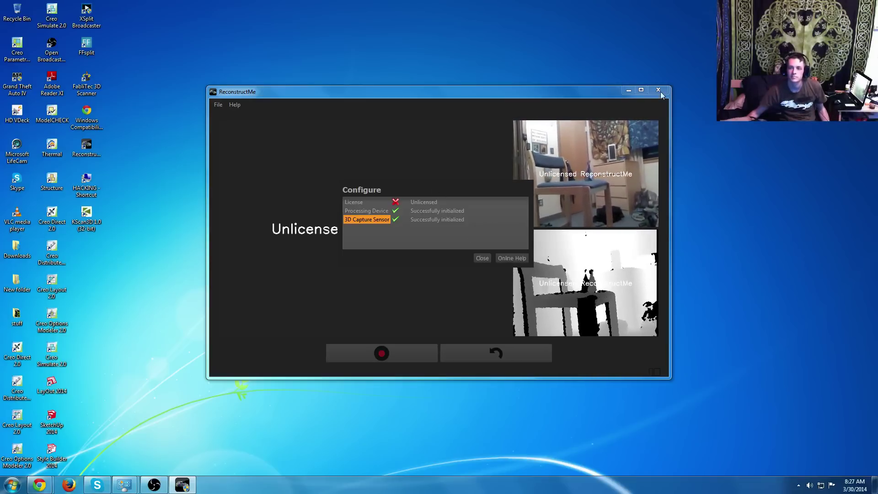
- End the running ReconstructMe process through Task Manager, minimize Task Manager and relaunch ReconstructMe
right_click(182, 485)
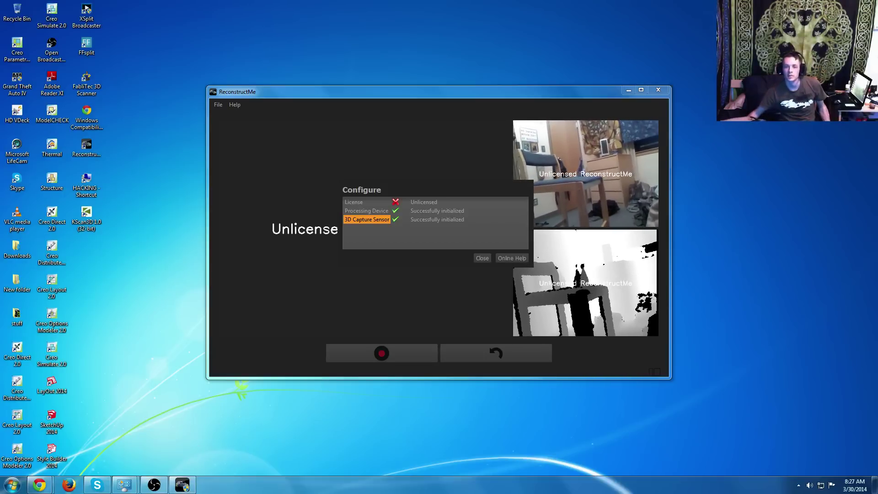
key("ctrl+shift+Escape")
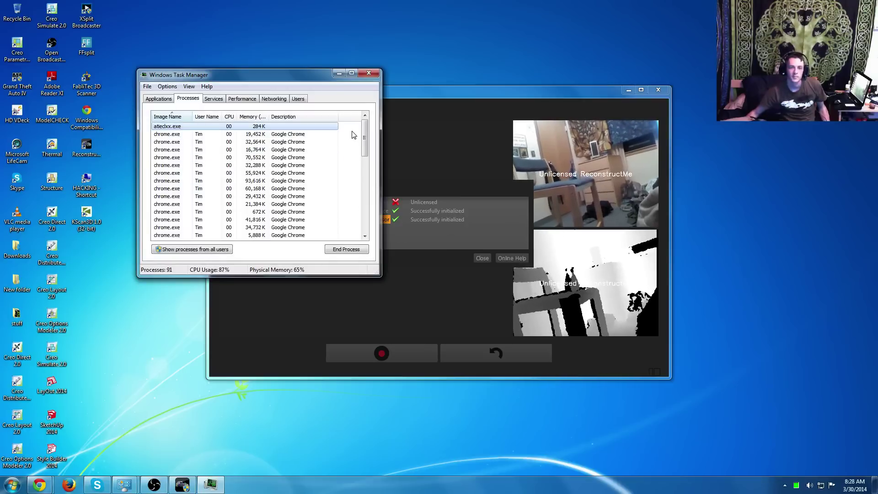
scroll(352, 134, "down", 20)
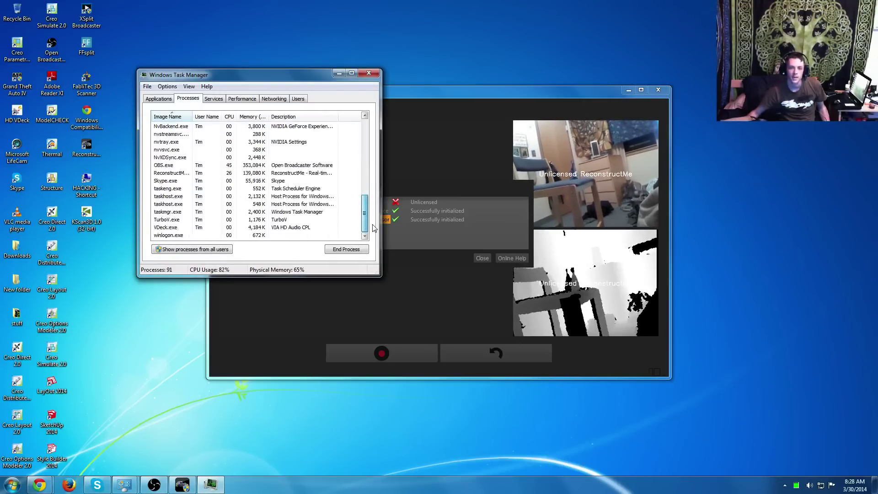
left_click(220, 176)
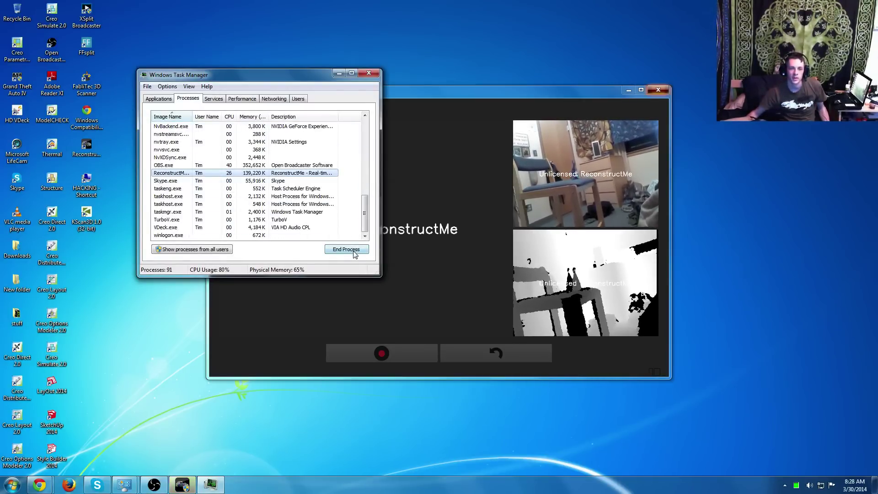
left_click(339, 73)
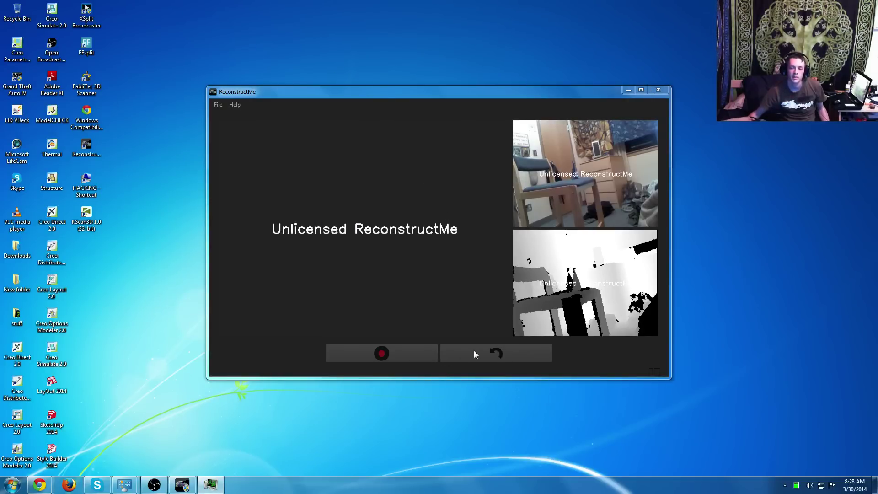
left_click(211, 485)
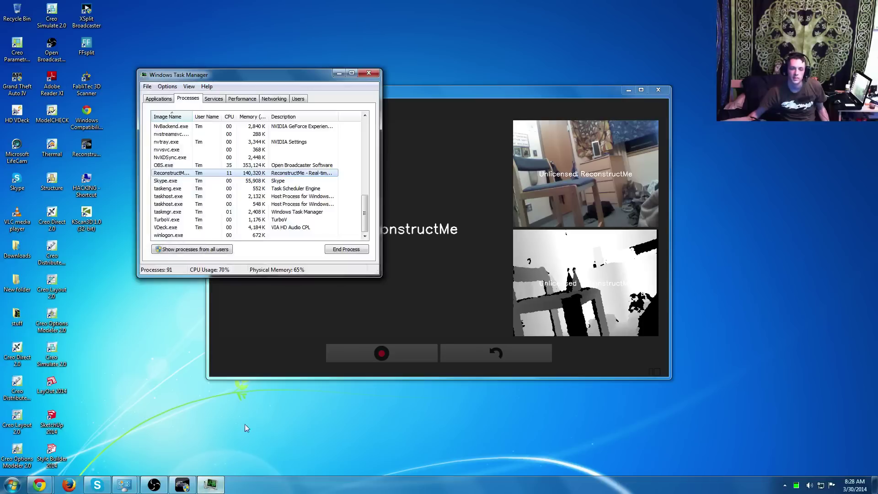
left_click(366, 251)
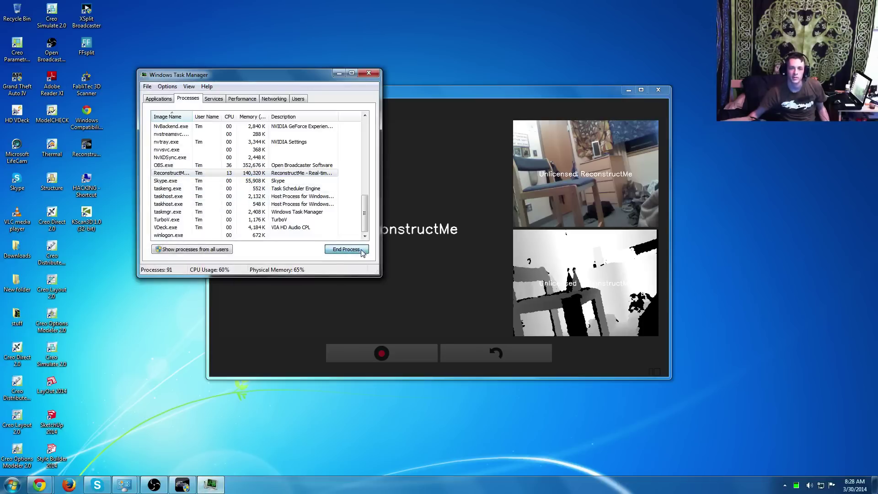
left_click(453, 257)
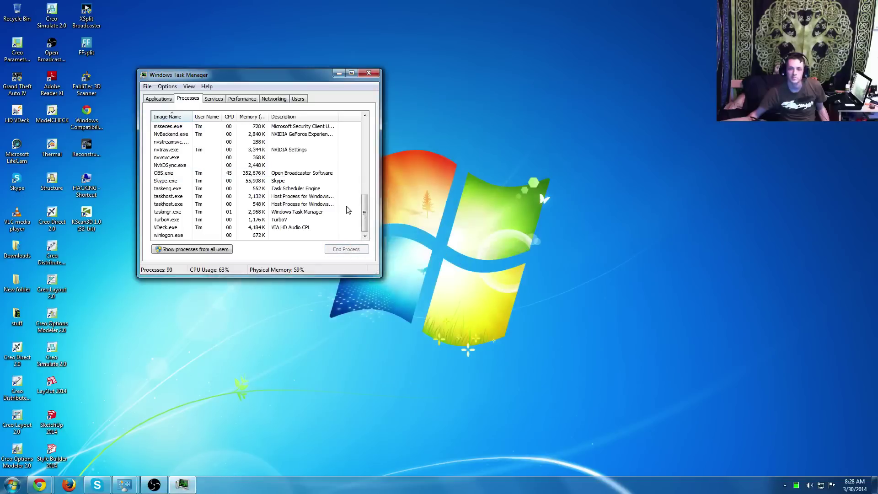
left_click(339, 74)
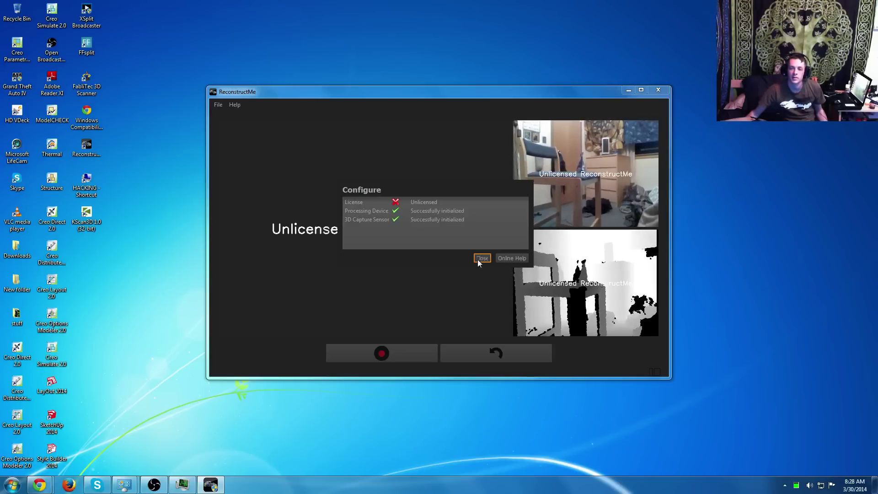
- Dismiss the ReconstructMe configuration, scan the chair with the Kinect and end the recording to generate its 3D surface
left_click(478, 259)
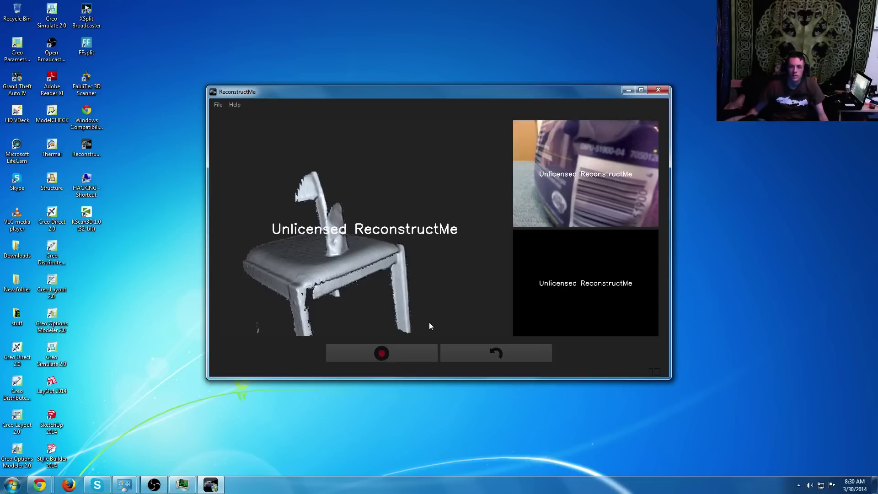
key("space")
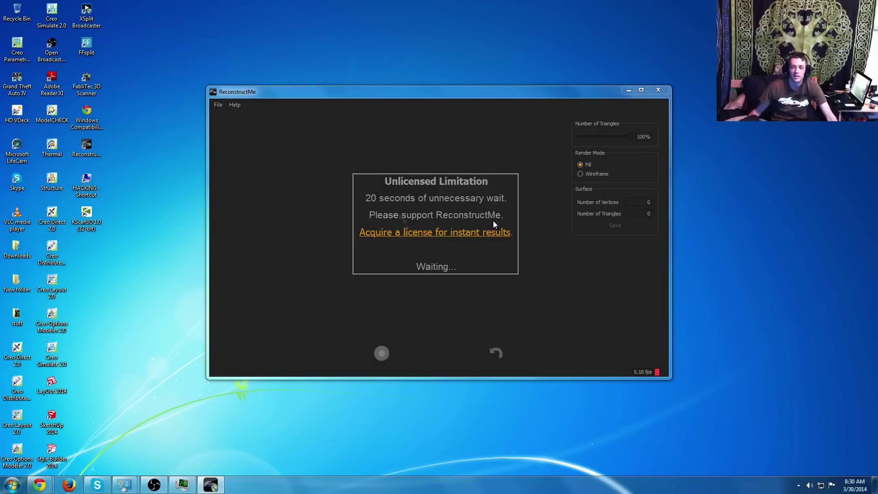
left_click_drag(376, 255, 354, 158)
left_click_drag(398, 272, 445, 215)
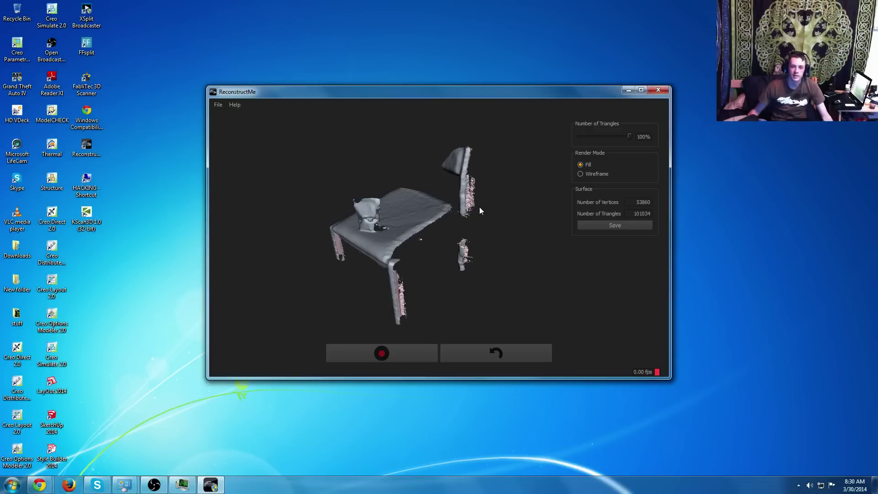
left_click_drag(398, 279, 478, 239)
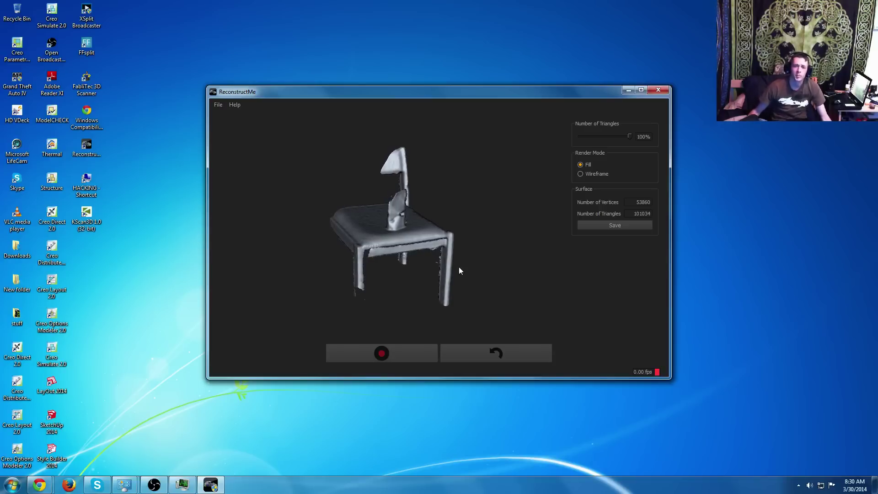
- Review the file types offered for saving the scanned chair as a 3D model, and cancel without saving
left_click(638, 226)
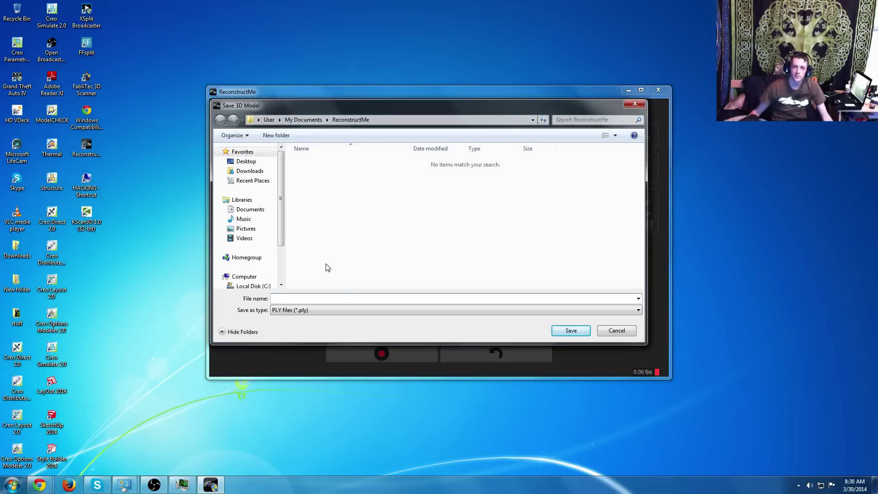
left_click(362, 310)
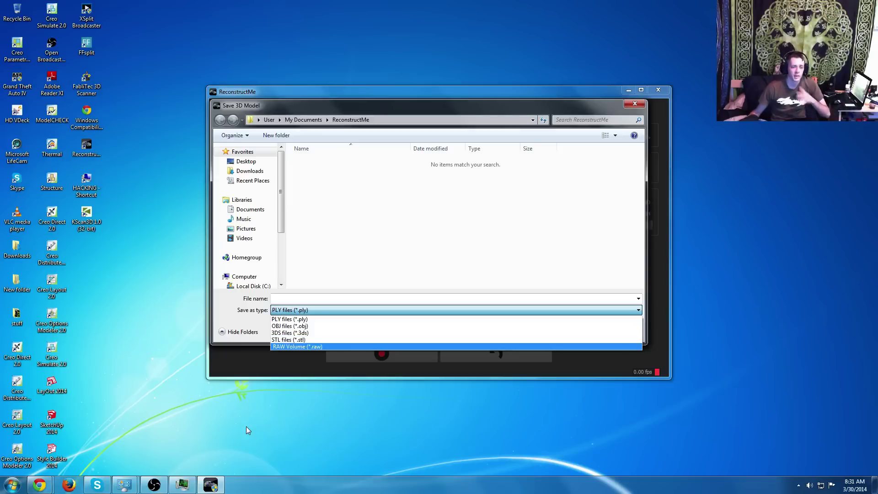
left_click(12, 484)
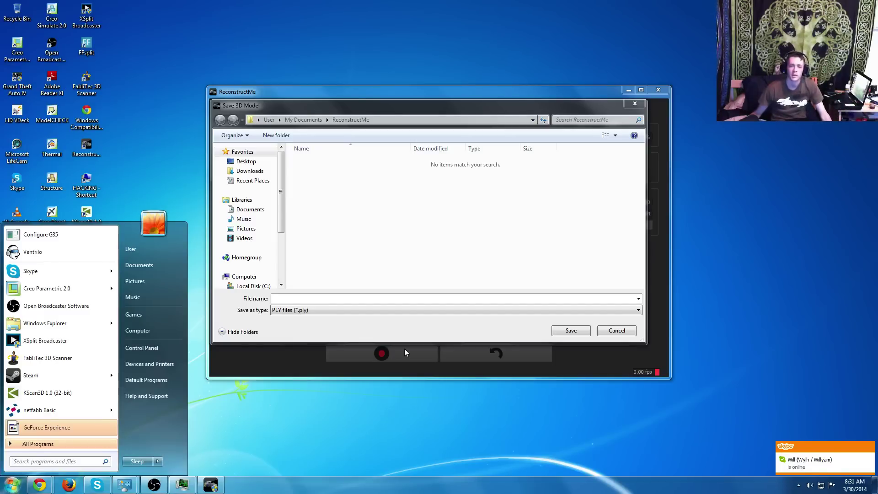
left_click(503, 332)
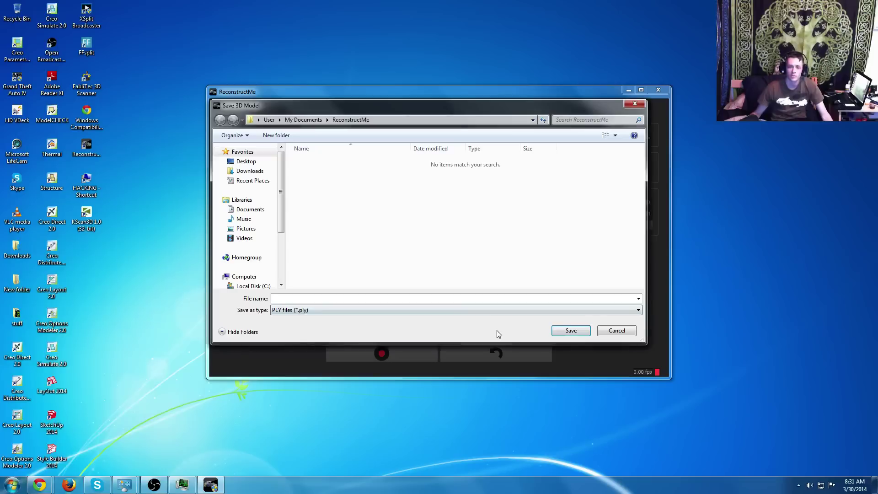
left_click(612, 330)
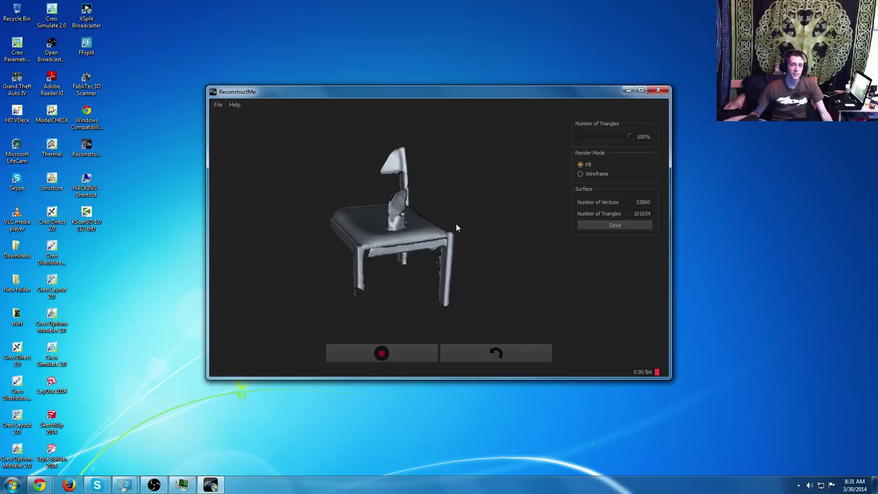
- Examine the scanned chair's surface up close around the seat, its front edge and the object standing on it
left_click_drag(411, 240, 457, 245)
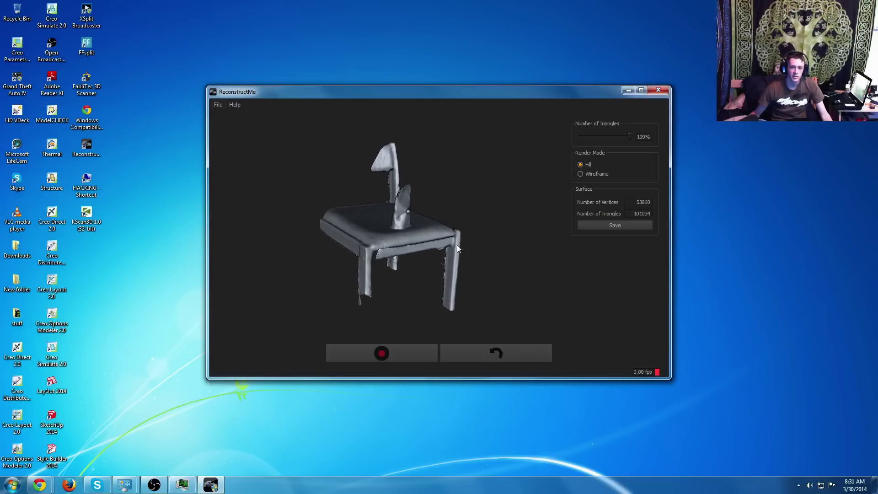
scroll(457, 245, "up", 3)
scroll(594, 340, "up", 3)
scroll(381, 222, "up", 3)
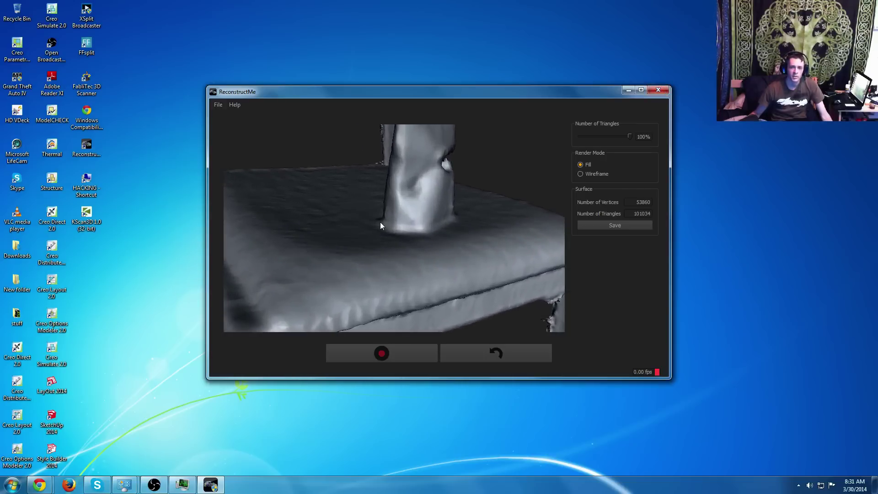
left_click_drag(324, 246, 398, 258)
left_click_drag(487, 282, 400, 234)
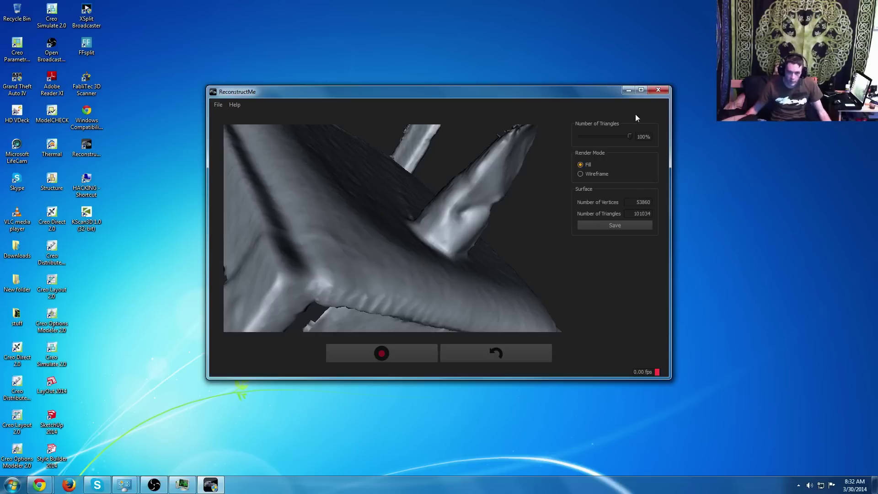
left_click(635, 226)
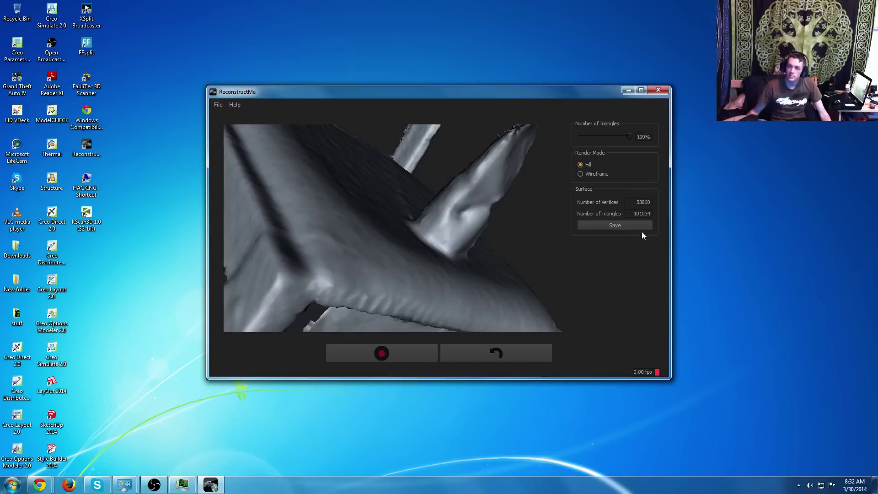
left_click(619, 224)
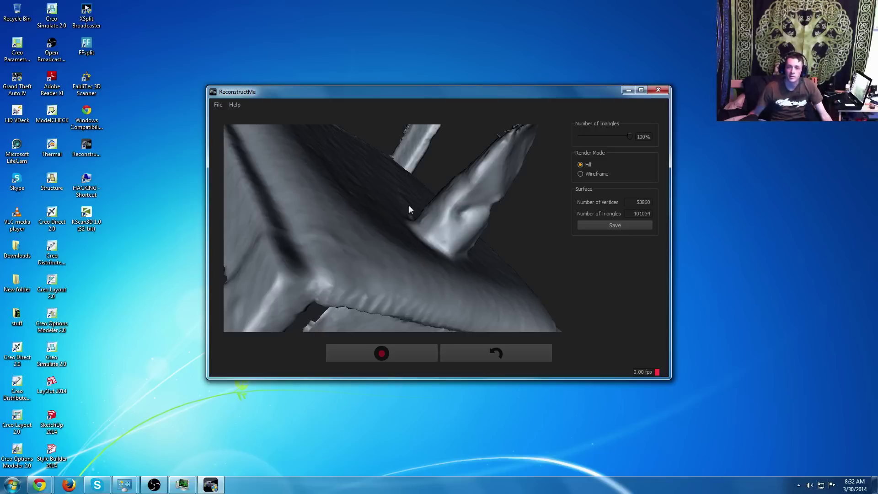
left_click_drag(388, 200, 392, 175)
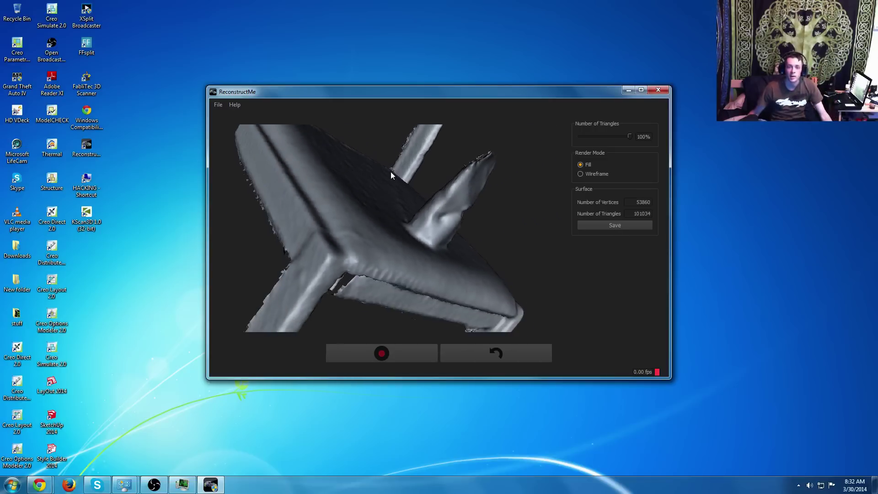